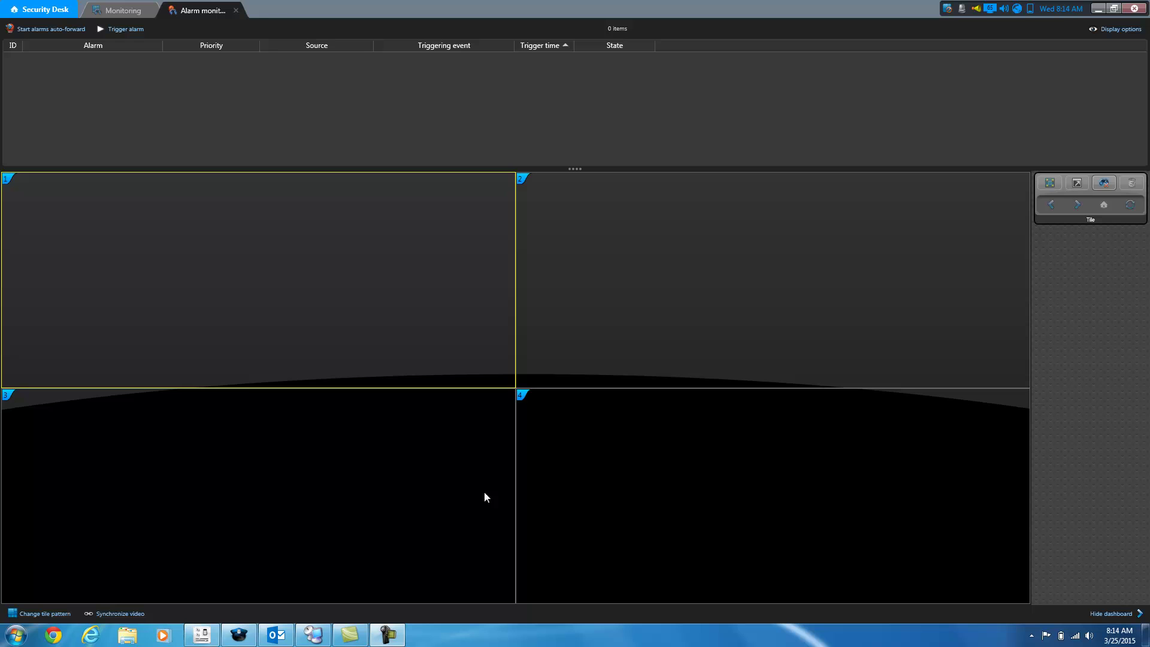
Check the LifeSafety Power Plugin role's server and LSP database in Config Tool, then go back to Security Desk.
{"action": "left_click", "coordinate": [202, 636]}
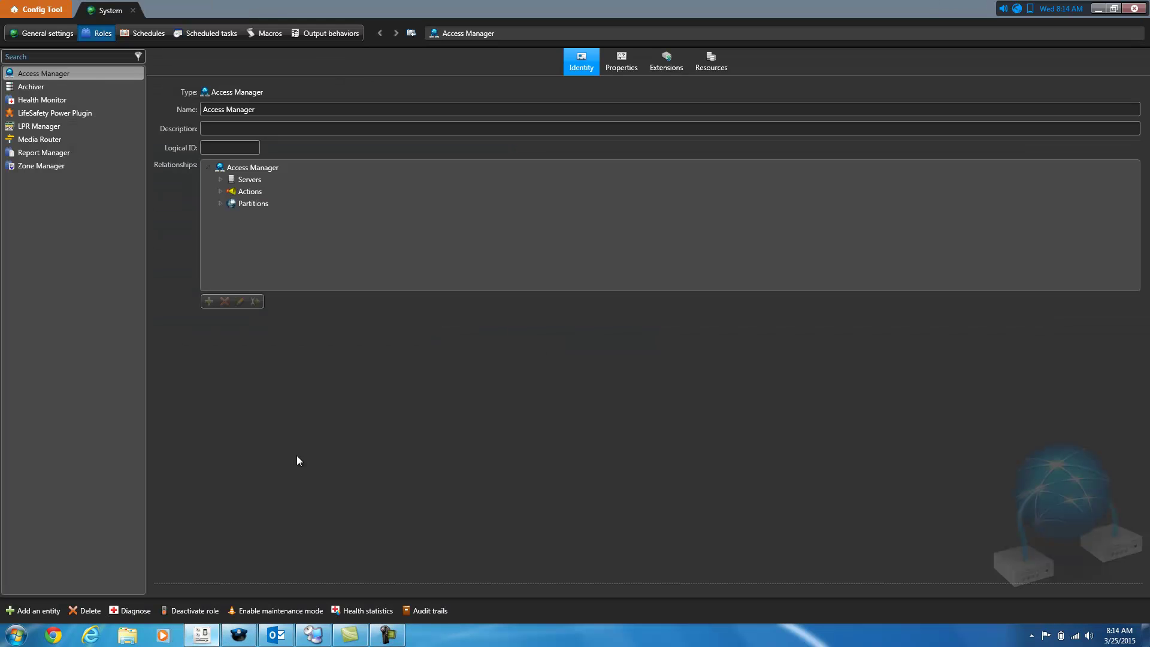
{"action": "left_click", "coordinate": [62, 115]}
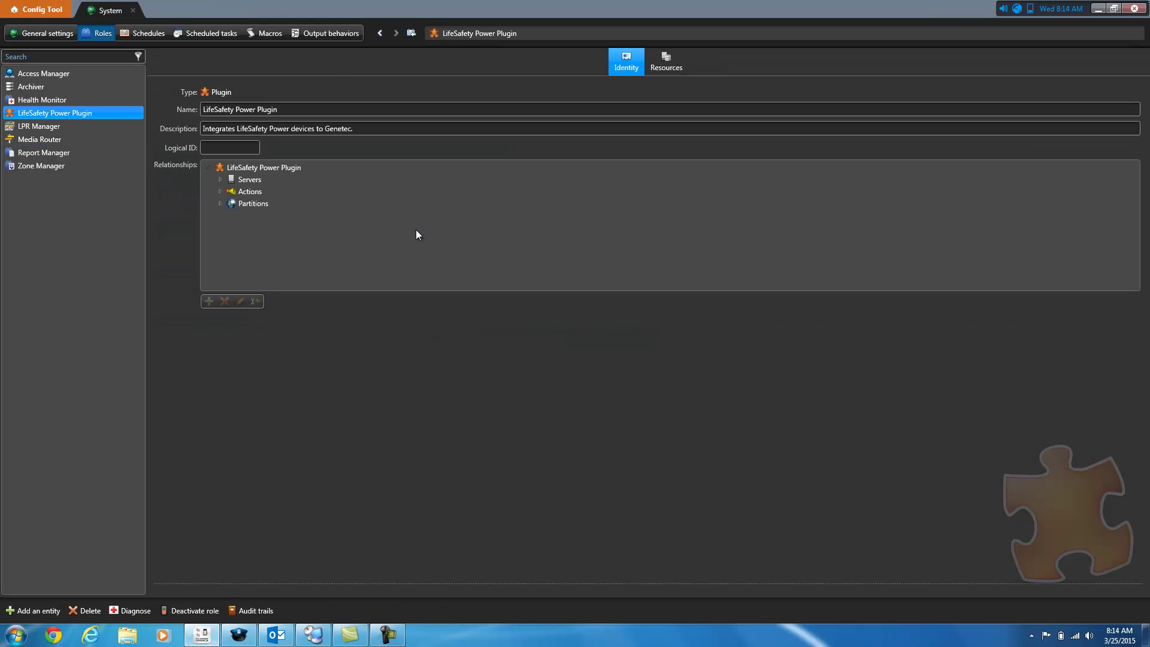
{"action": "left_click", "coordinate": [666, 62]}
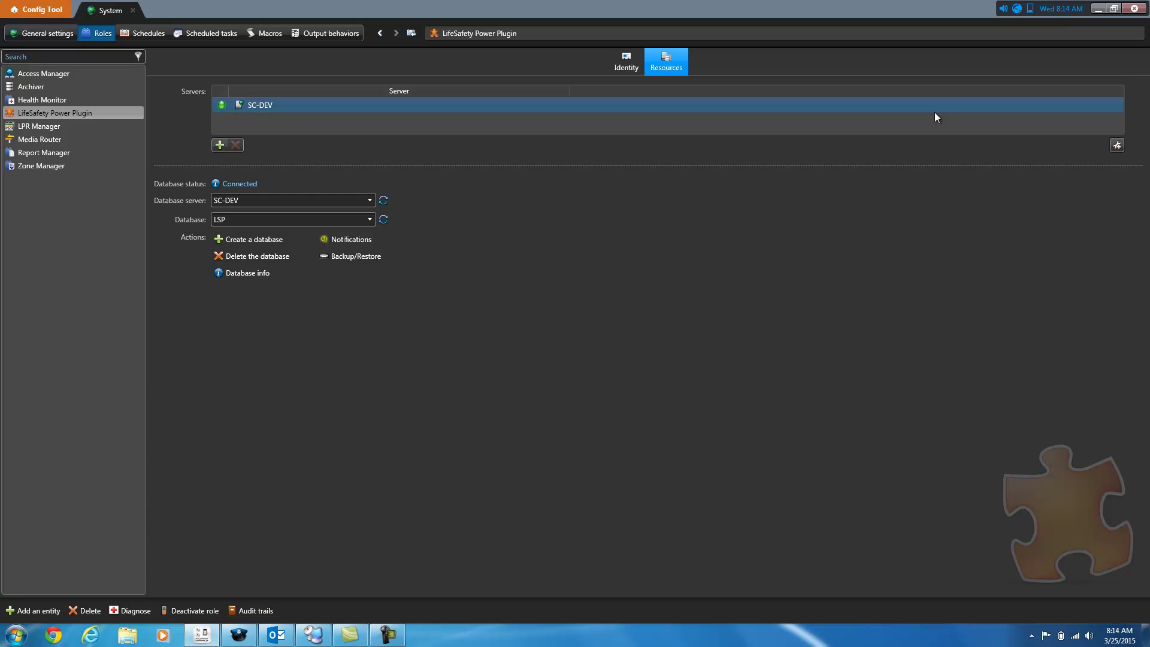
{"action": "left_click", "coordinate": [239, 637]}
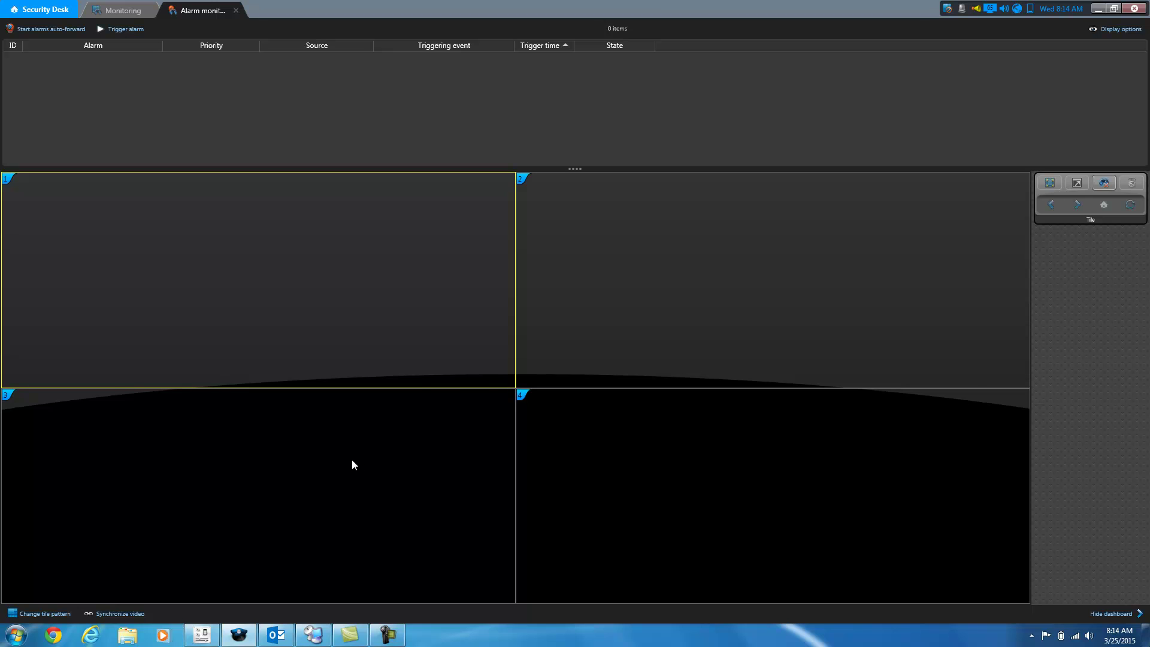
Launch LifeSafety Power Integration Settings from the home page's full task list.
{"action": "left_click", "coordinate": [54, 10]}
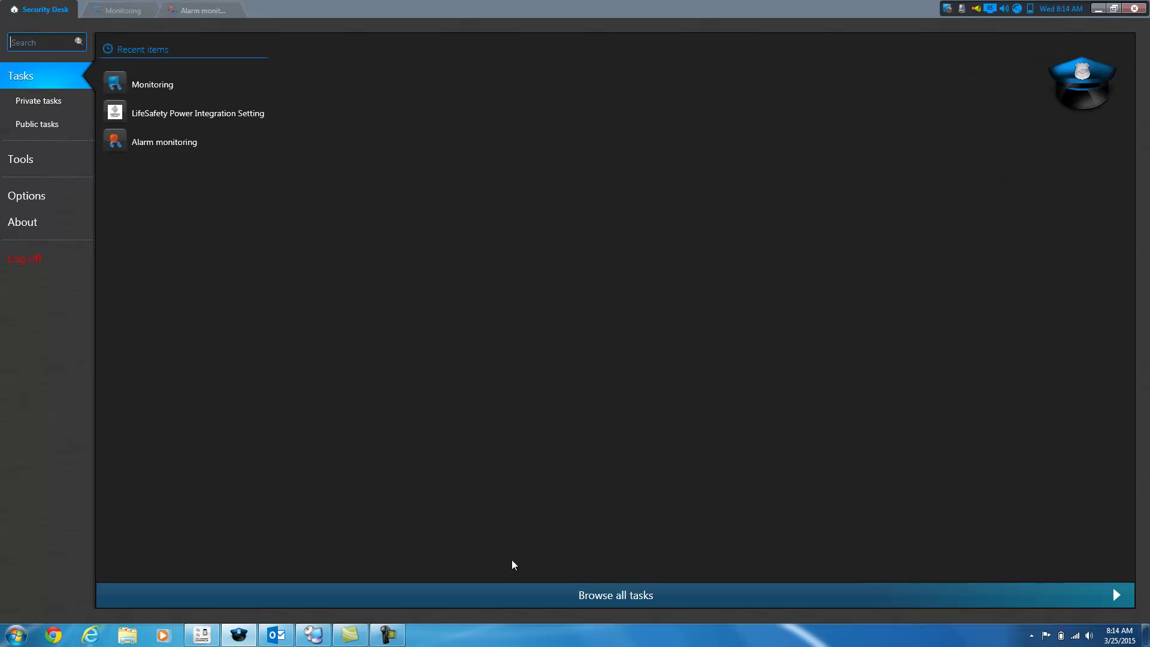
{"action": "left_click", "coordinate": [519, 595]}
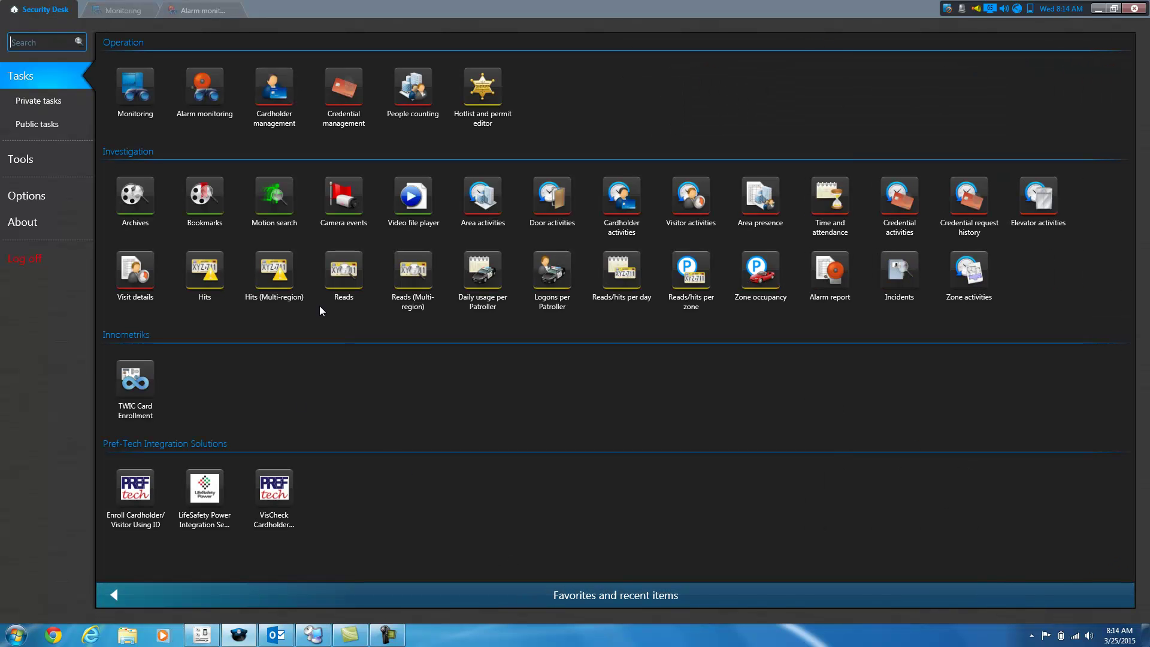
{"action": "left_click", "coordinate": [205, 492]}
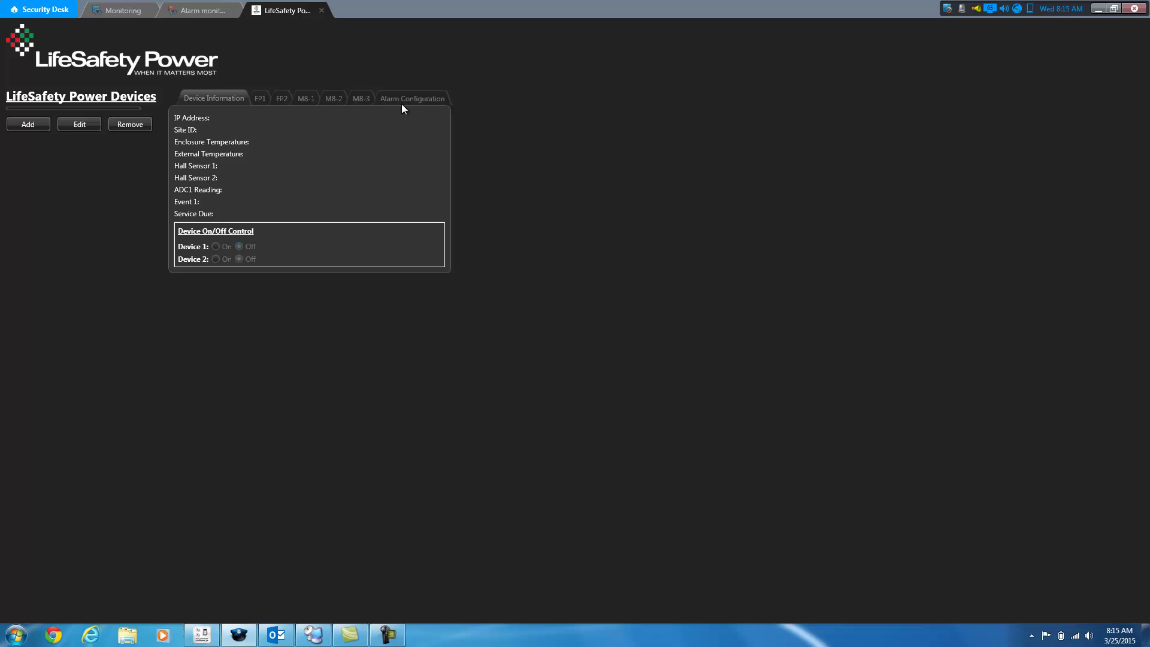
Add device PT Main Building at 10.123.232.200 with its SNMP V3 username and password, and save it.
{"action": "left_click", "coordinate": [32, 123]}
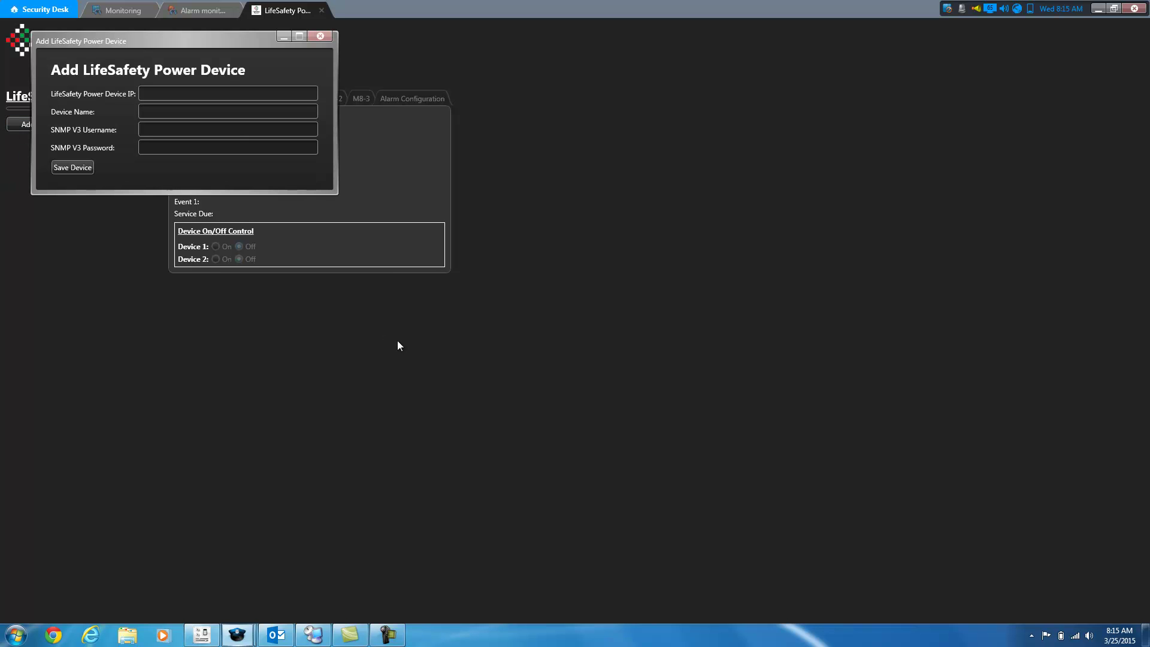
{"action": "left_click", "coordinate": [241, 90]}
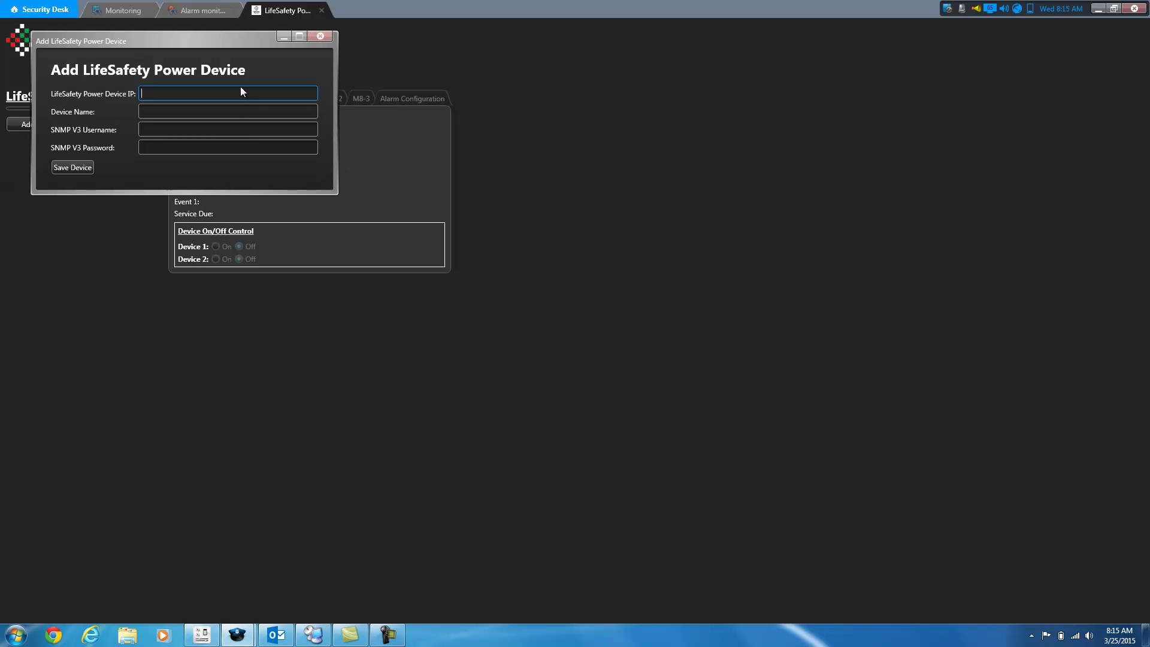
{"action": "type", "text": "10.123.232.200"}
{"action": "key", "text": "Tab"}
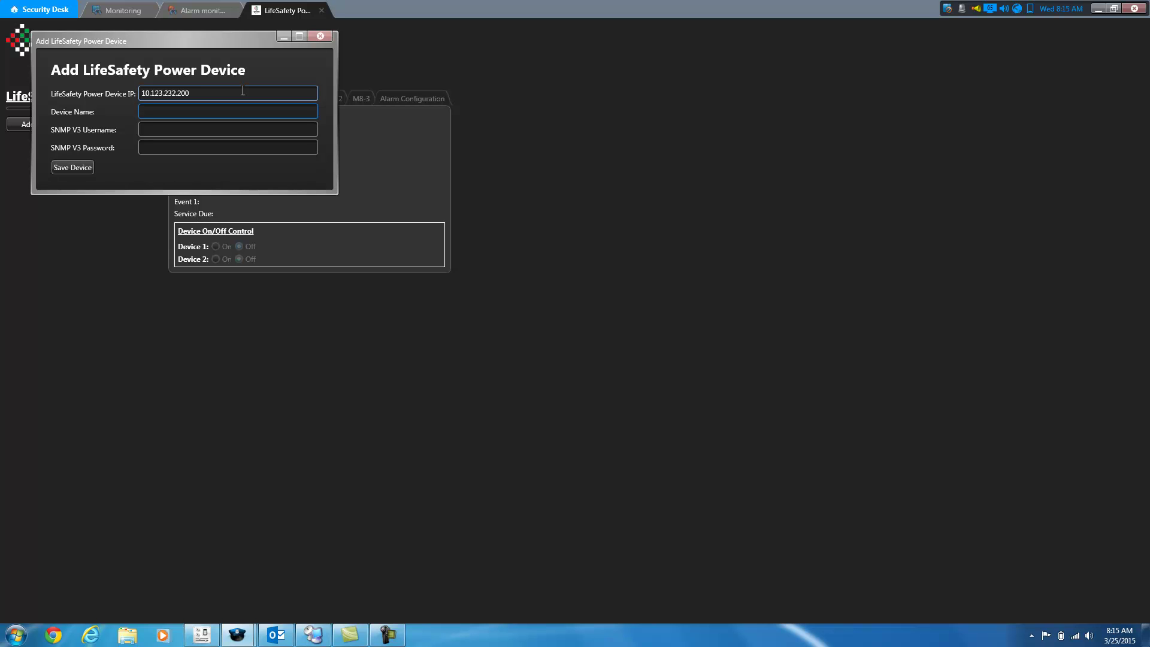
{"action": "type", "text": "PT Main Building"}
{"action": "left_click", "coordinate": [211, 131]}
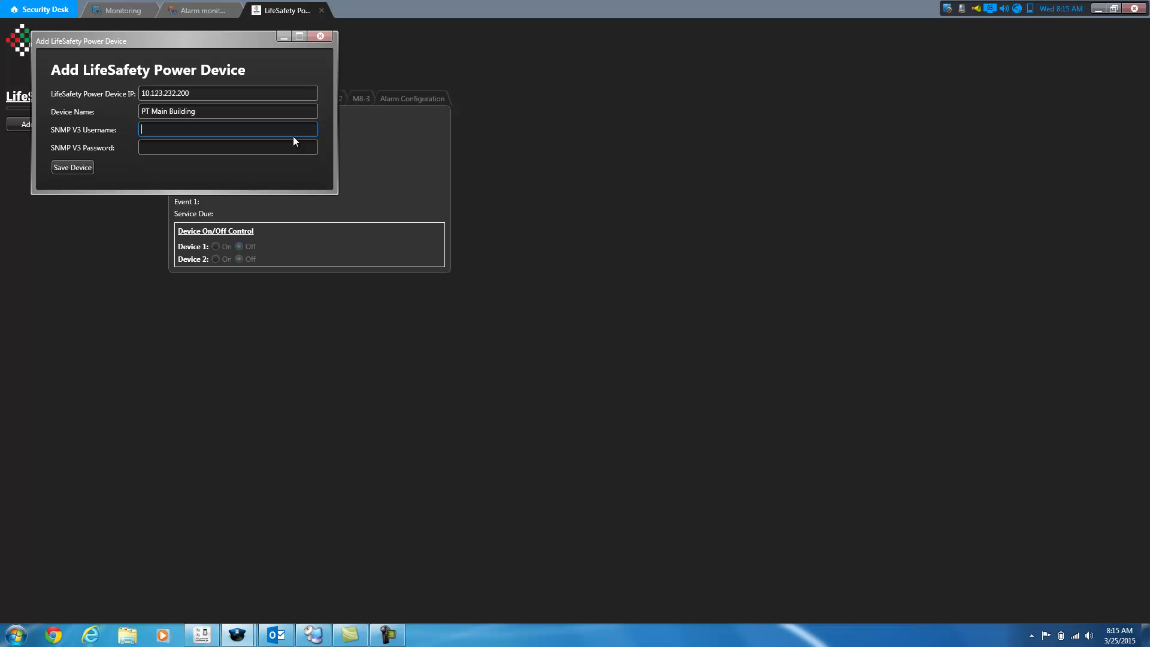
{"action": "type", "text": "intgr"}
{"action": "key", "text": "BackSpace"}
{"action": "type", "text": "gration"}
{"action": "key", "text": "BackSpace"}
{"action": "key", "text": "BackSpace"}
{"action": "key", "text": "BackSpace"}
{"action": "key", "text": "BackSpace"}
{"action": "key", "text": "BackSpace"}
{"action": "key", "text": "BackSpace"}
{"action": "key", "text": "BackSpace"}
{"action": "type", "text": "egration"}
{"action": "key", "text": "Tab"}
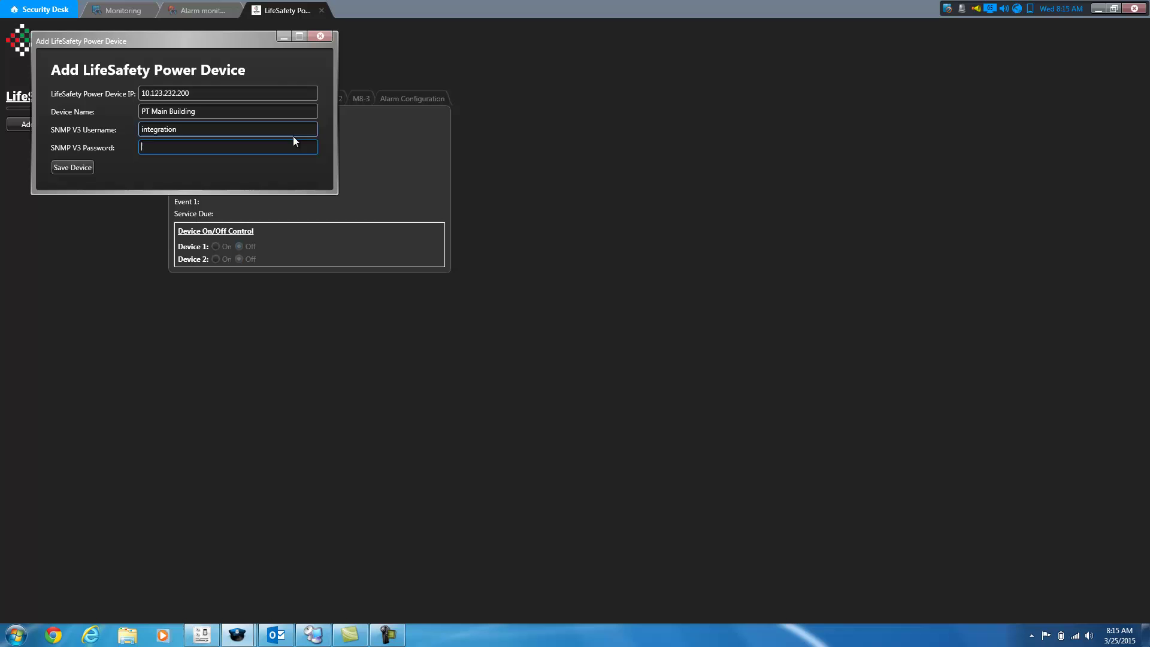
{"action": "type", "text": "••••••••"}
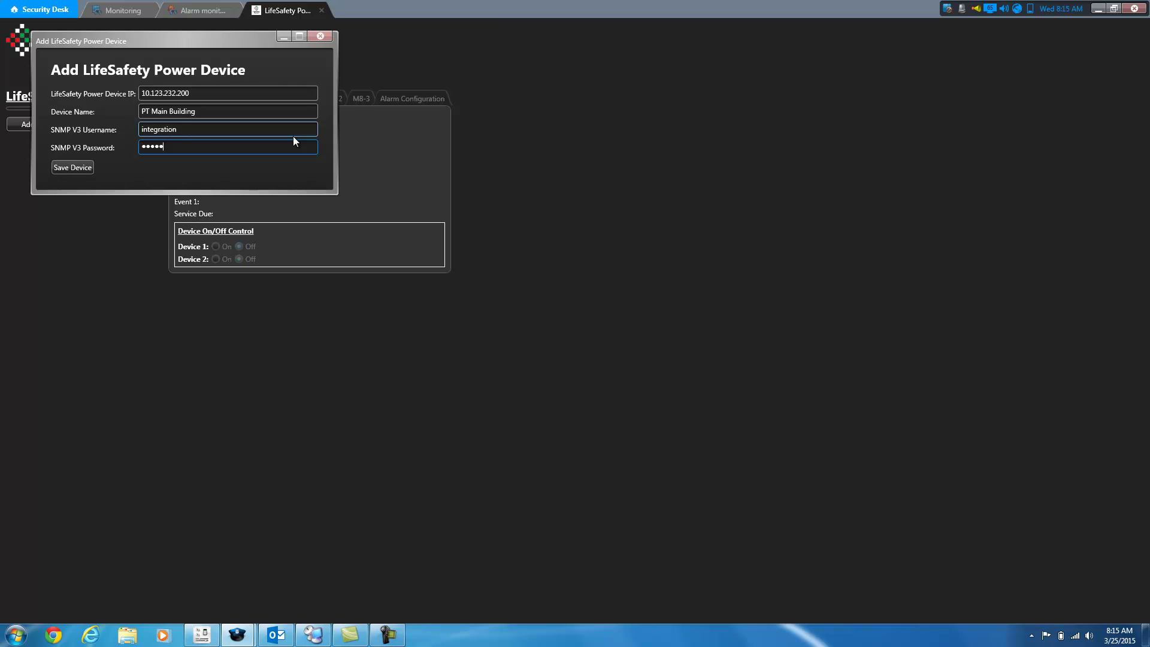
{"action": "left_click", "coordinate": [67, 166]}
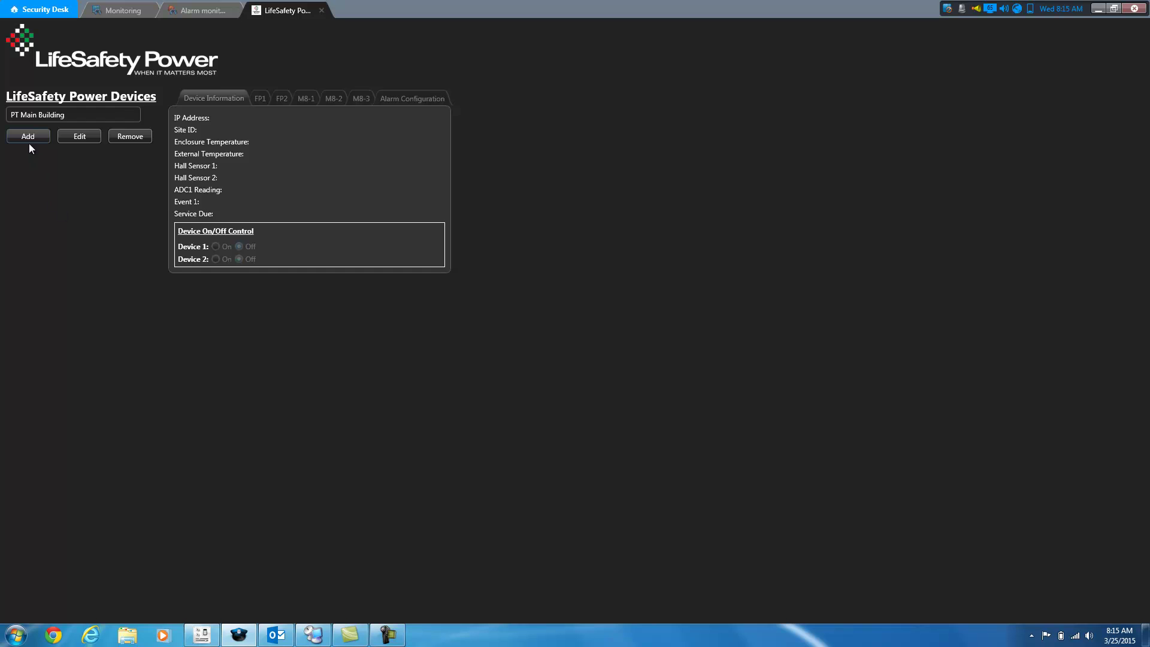
Add device Warehouse at 10.123.232.201 with its SNMP V3 username and password, and save it.
{"action": "left_click", "coordinate": [29, 141]}
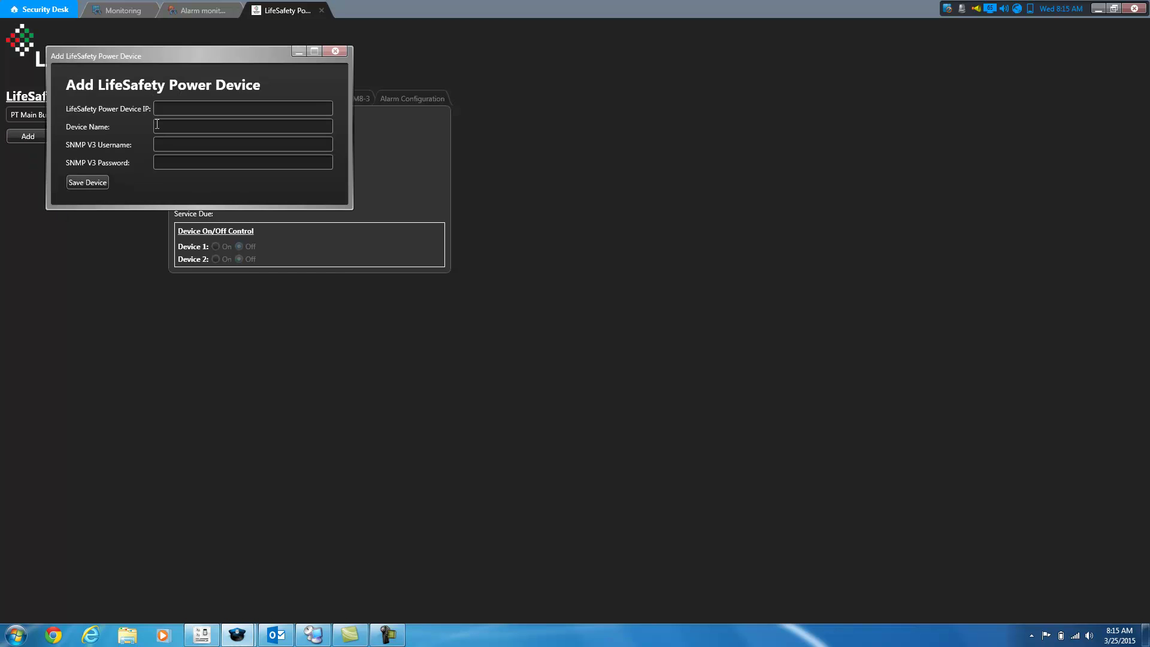
{"action": "left_click", "coordinate": [185, 111]}
{"action": "type", "text": "10.123"}
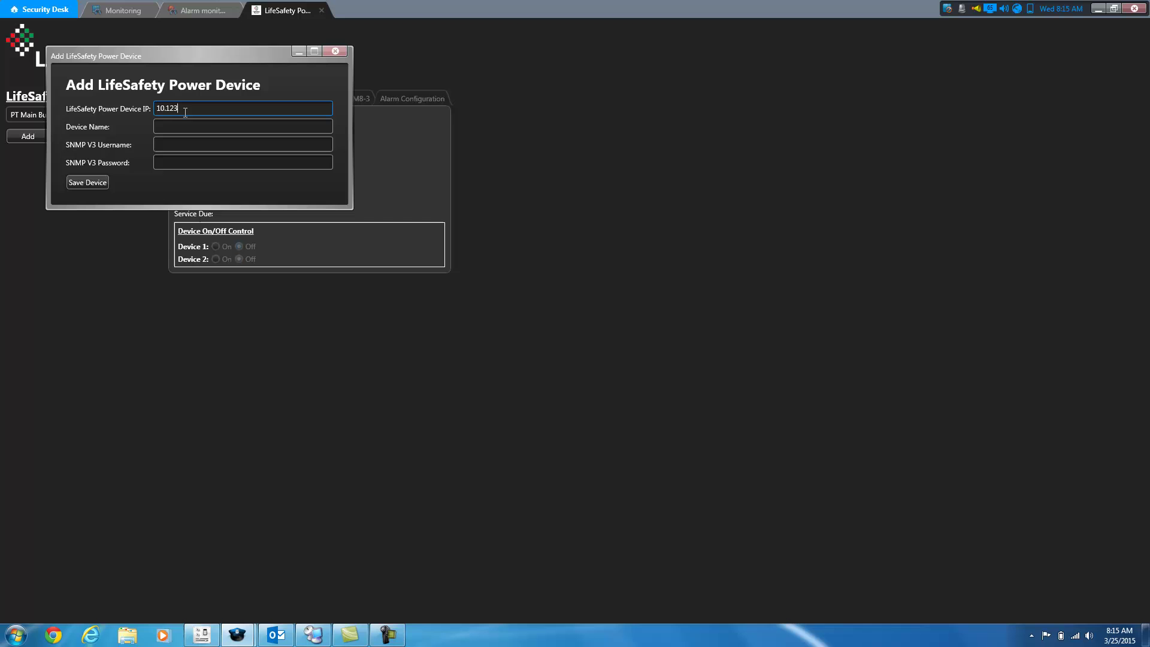
{"action": "type", "text": ".232.201"}
{"action": "key", "text": "Tab"}
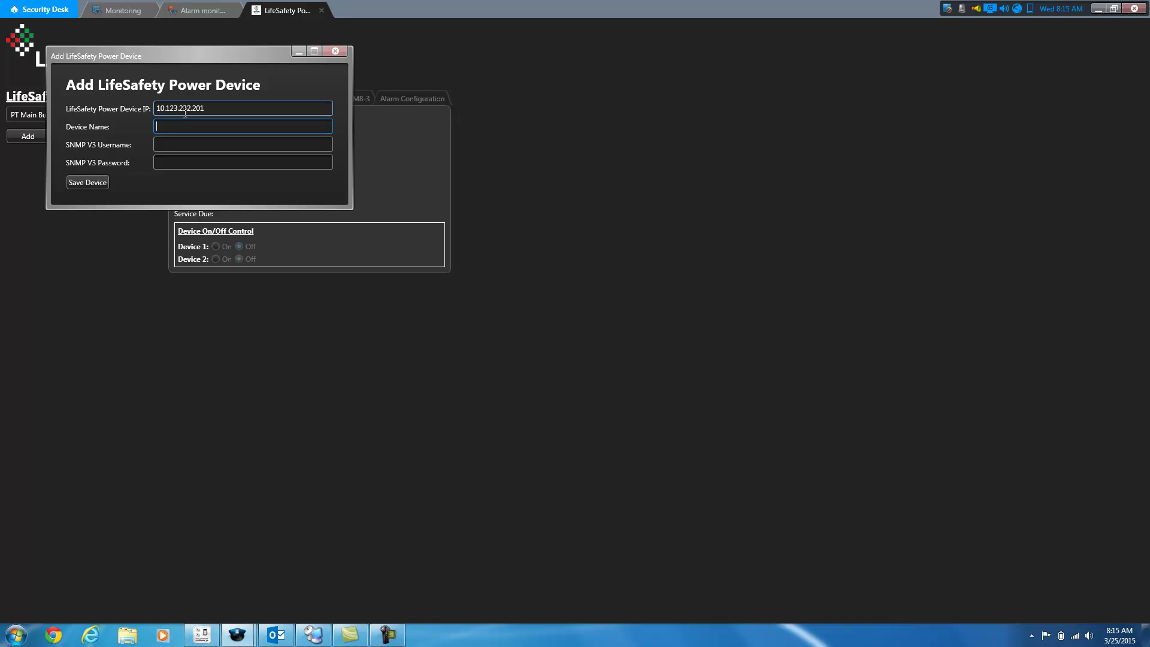
{"action": "type", "text": "Warehouse"}
{"action": "key", "text": "Tab"}
{"action": "type", "text": "integration"}
{"action": "key", "text": "Tab"}
{"action": "type", "text": "*******"}
{"action": "left_click", "coordinate": [84, 183]}
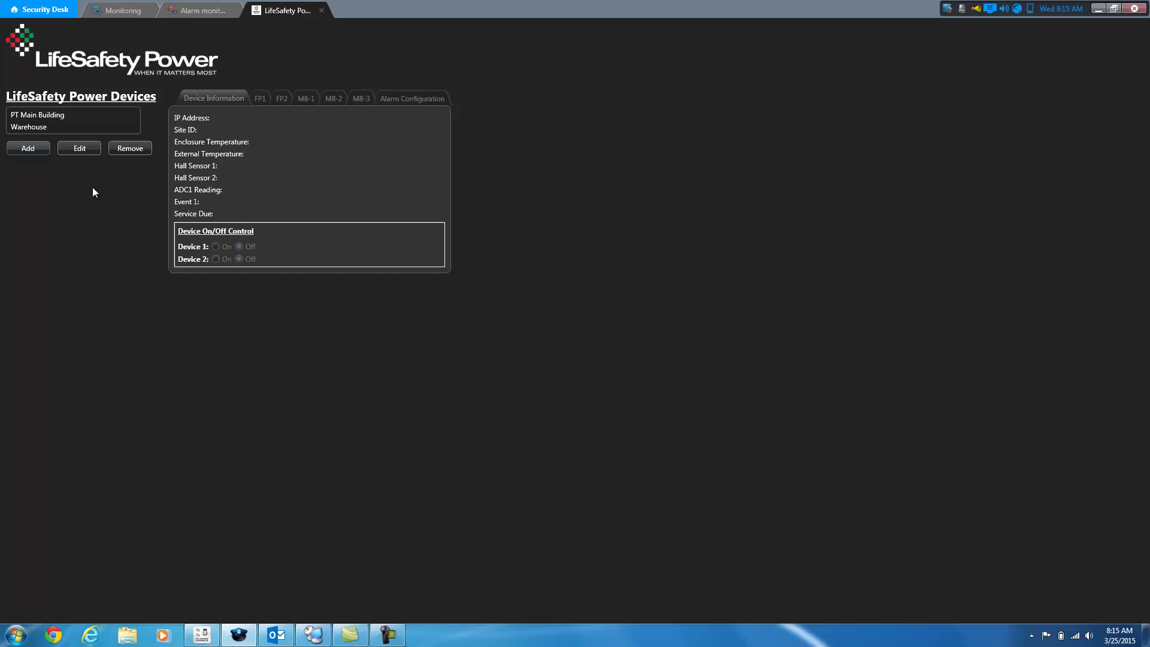
Select PT Main Building to load its live readings and FPO250-200, M8-1 and M8-2 sections.
{"action": "left_click", "coordinate": [80, 113]}
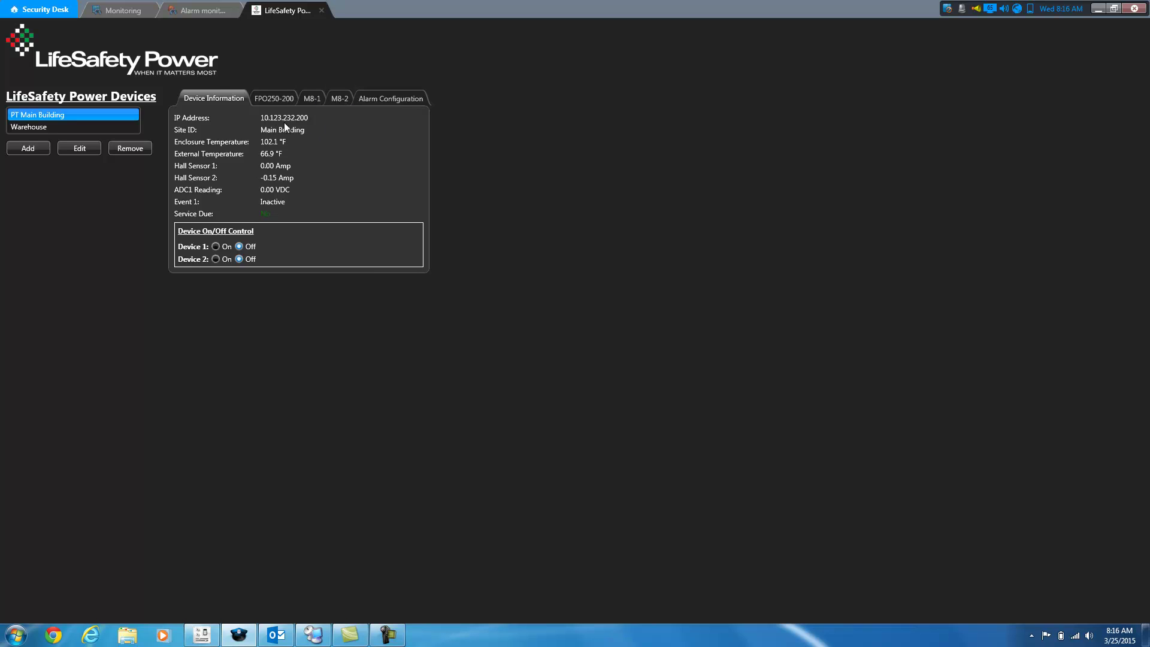
On Alarm Configuration, choose the email notification group and map External Temperature to LSP External Temperature.
{"action": "left_click", "coordinate": [383, 101]}
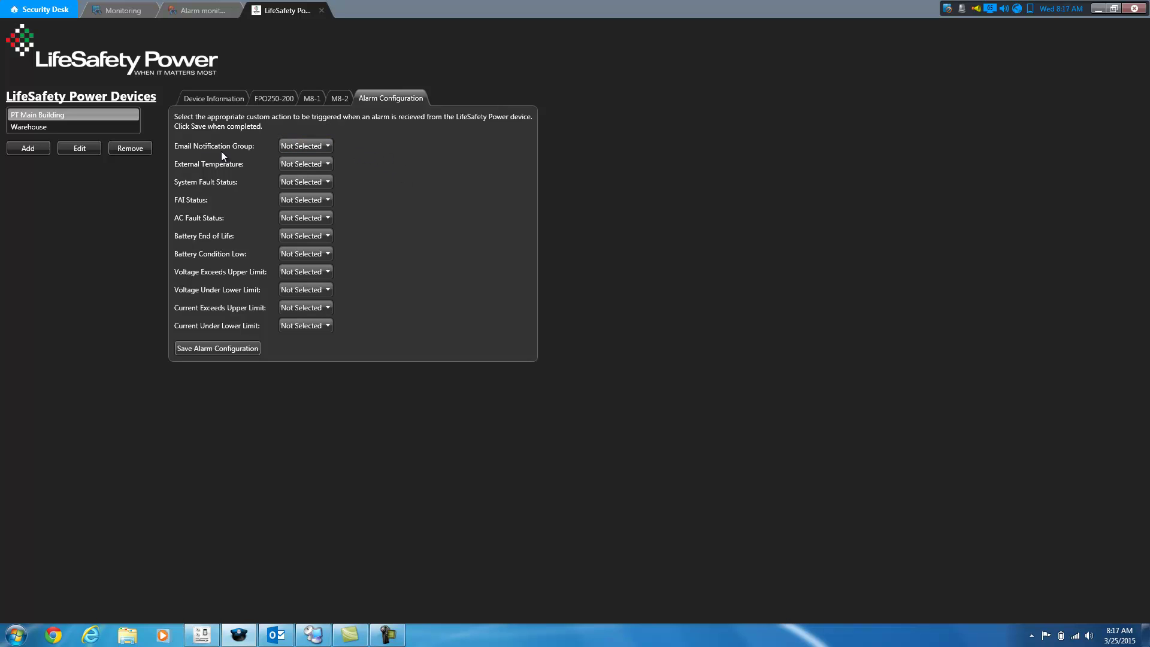
{"action": "left_click", "coordinate": [307, 146]}
{"action": "left_click", "coordinate": [314, 168]}
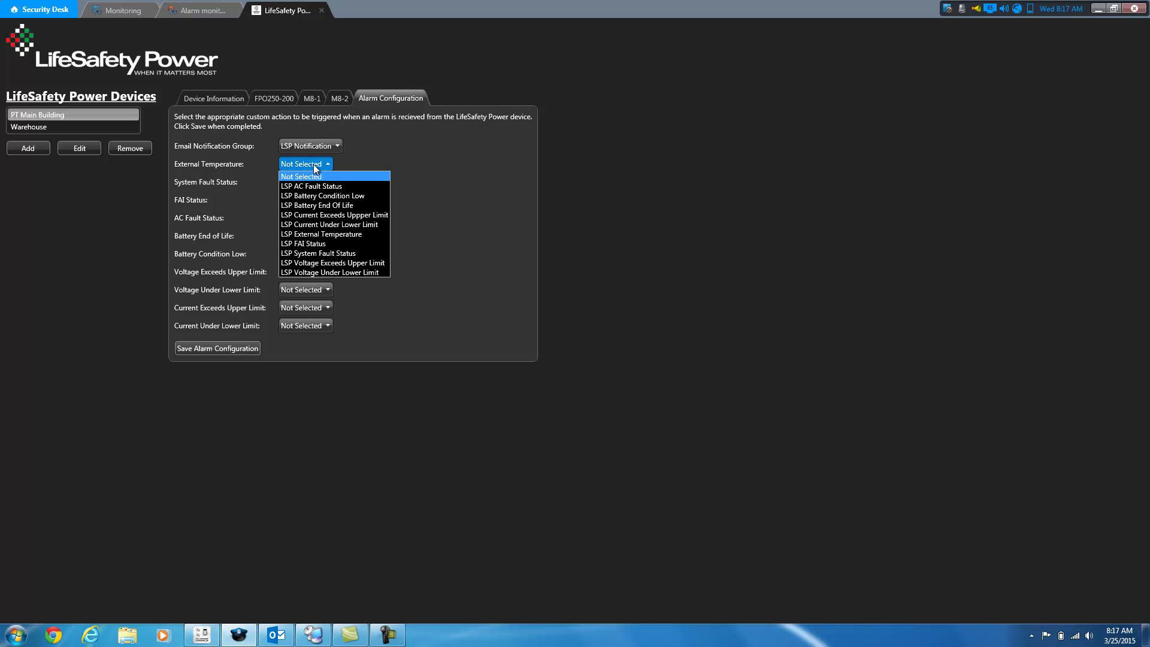
{"action": "left_click", "coordinate": [316, 176]}
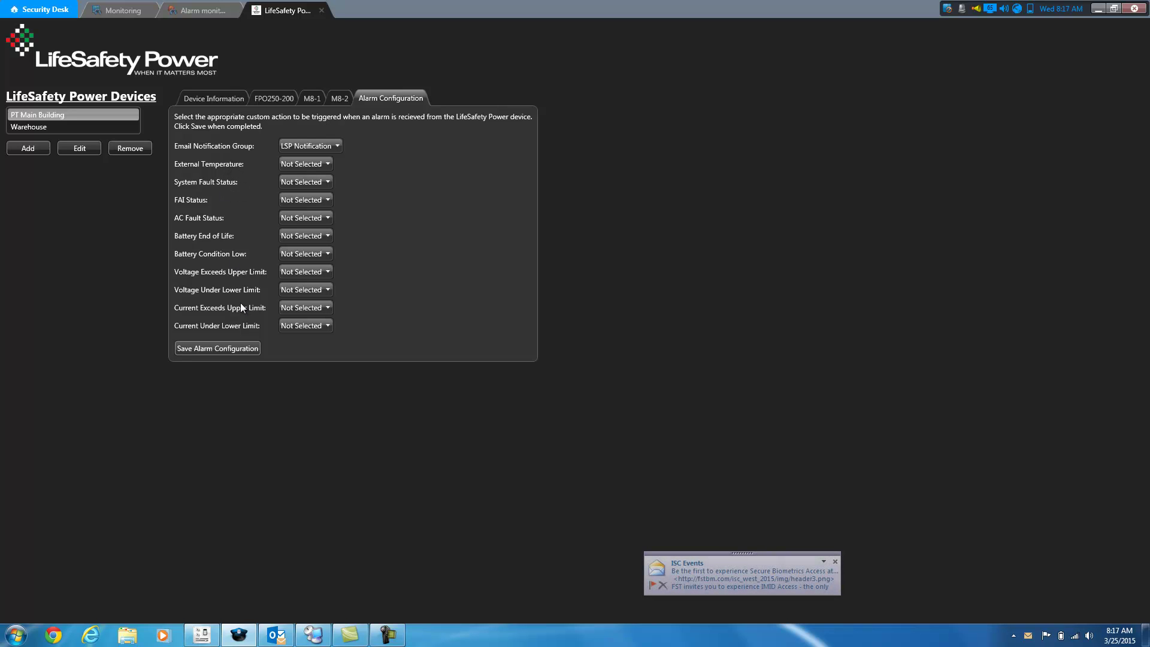
{"action": "left_click", "coordinate": [310, 164]}
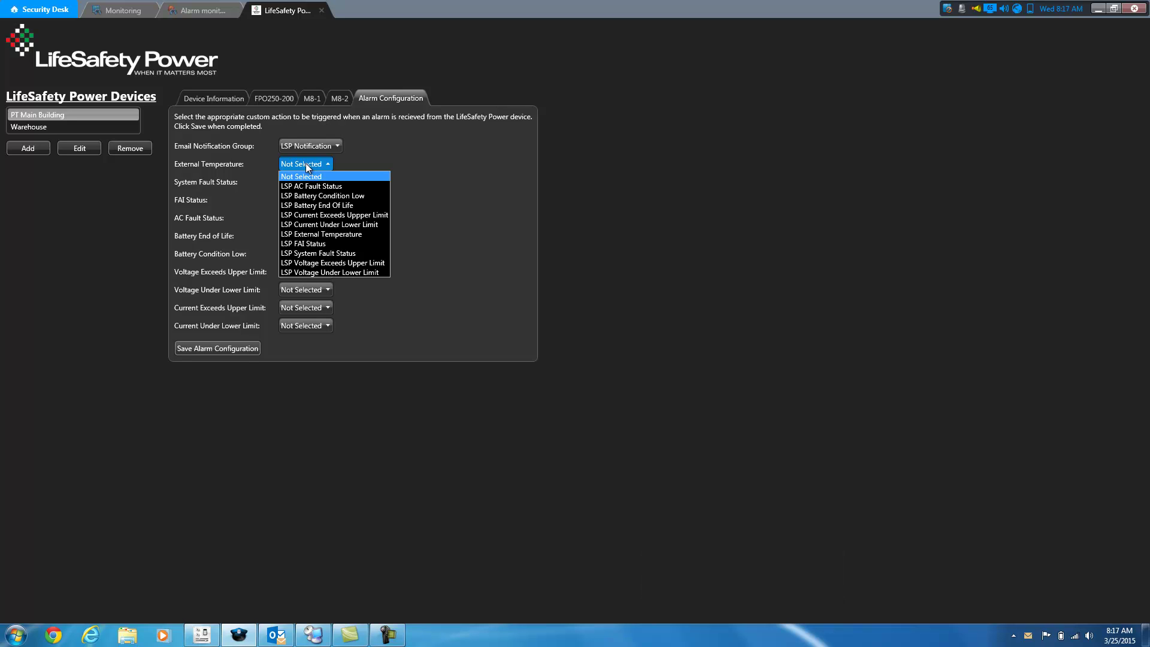
{"action": "left_click", "coordinate": [321, 234]}
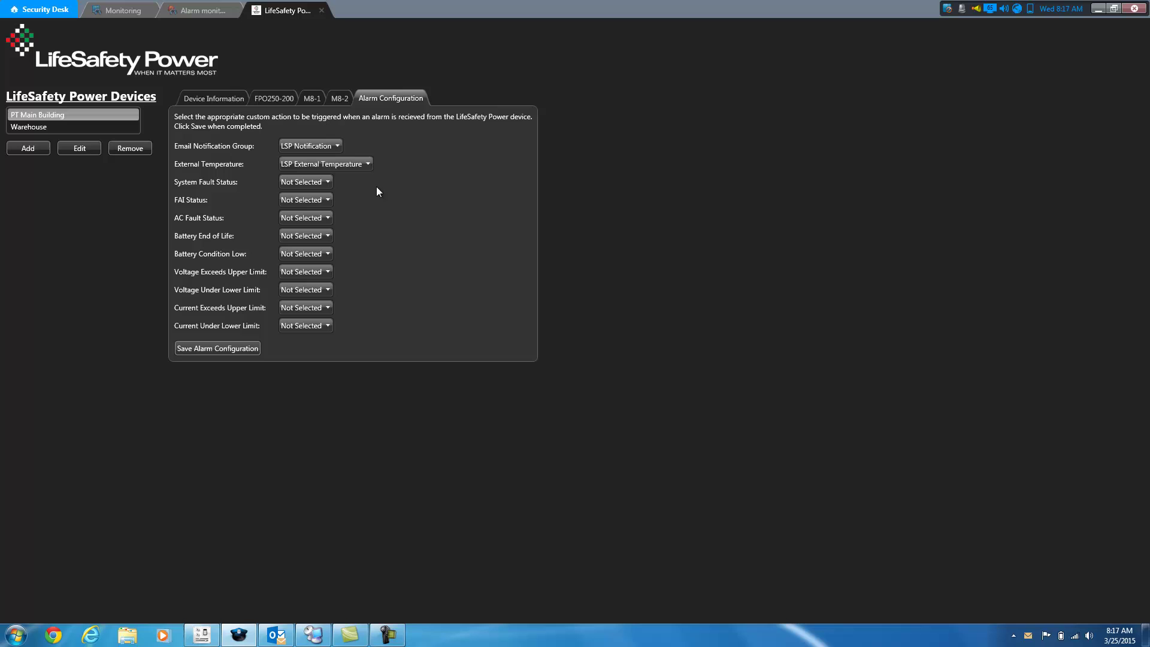
Map System Fault, FAI, AC Fault, Battery End of Life and Battery Condition Low to their LSP actions.
{"action": "left_click", "coordinate": [314, 182]}
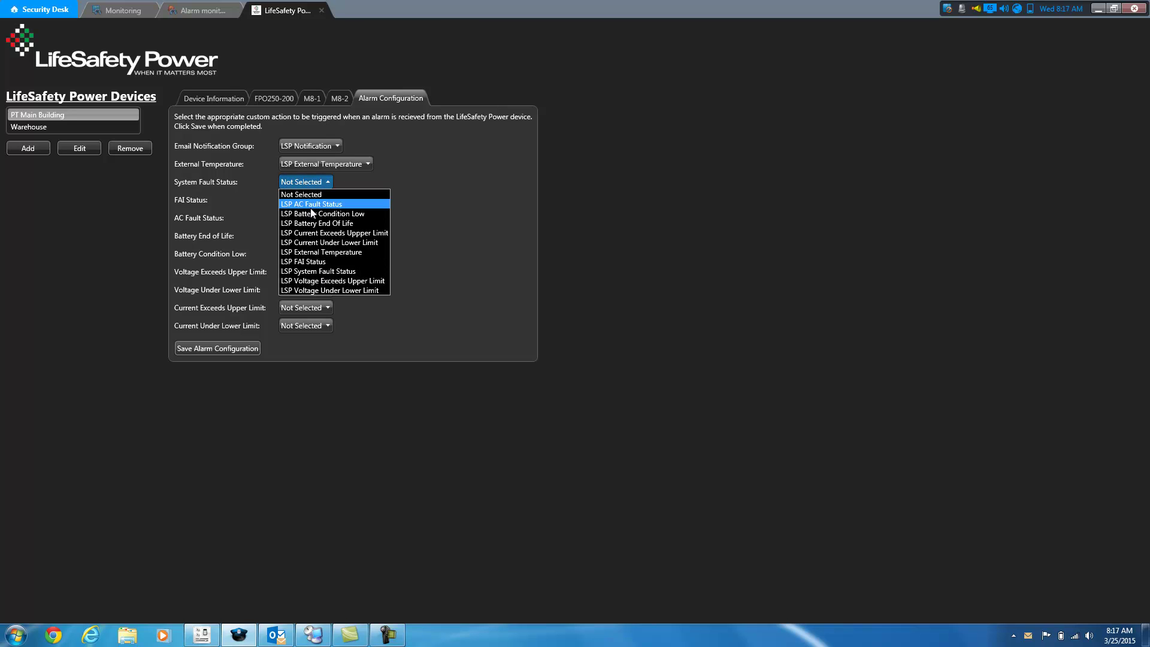
{"action": "left_click", "coordinate": [332, 272]}
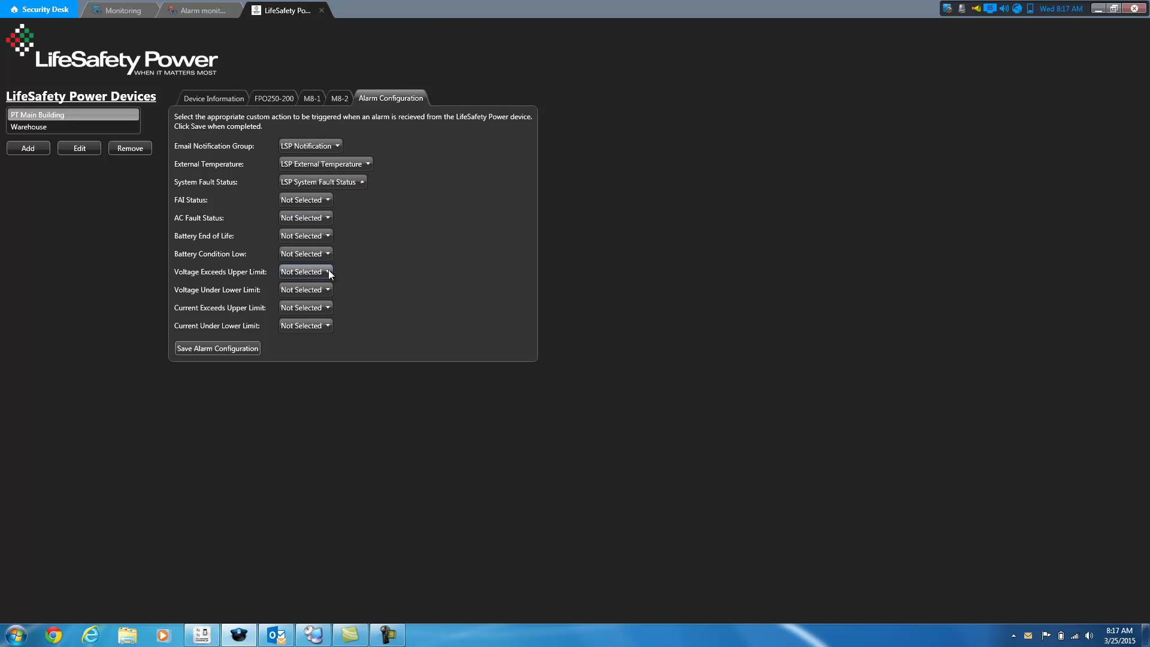
{"action": "left_click", "coordinate": [315, 201]}
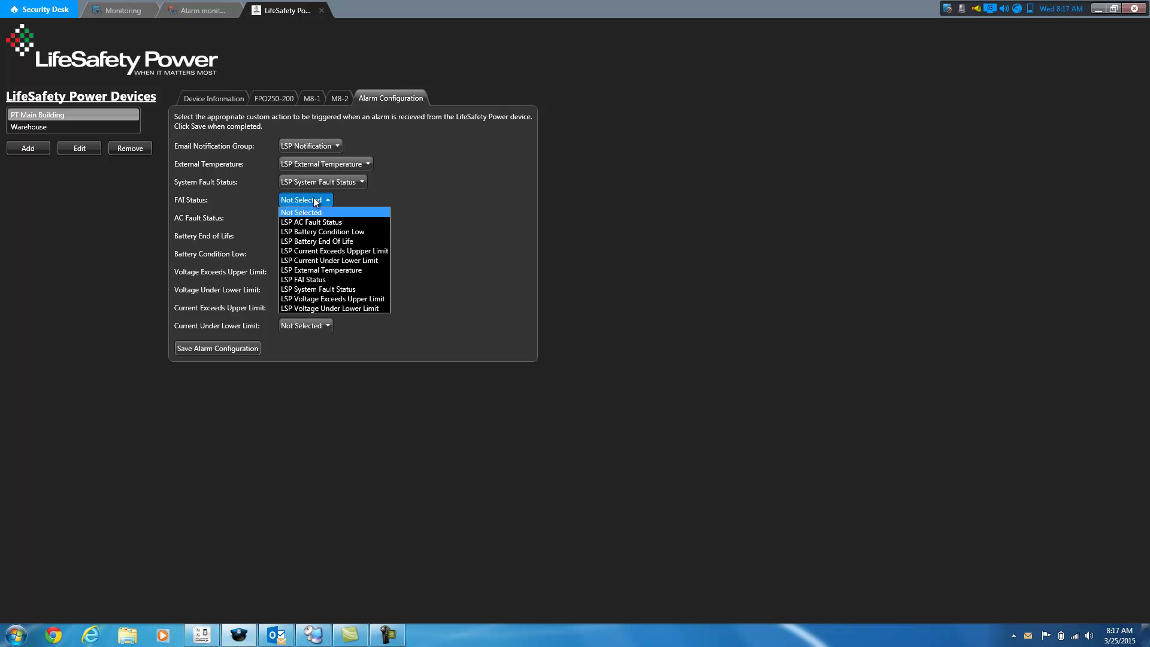
{"action": "left_click", "coordinate": [314, 279]}
{"action": "left_click", "coordinate": [315, 218]}
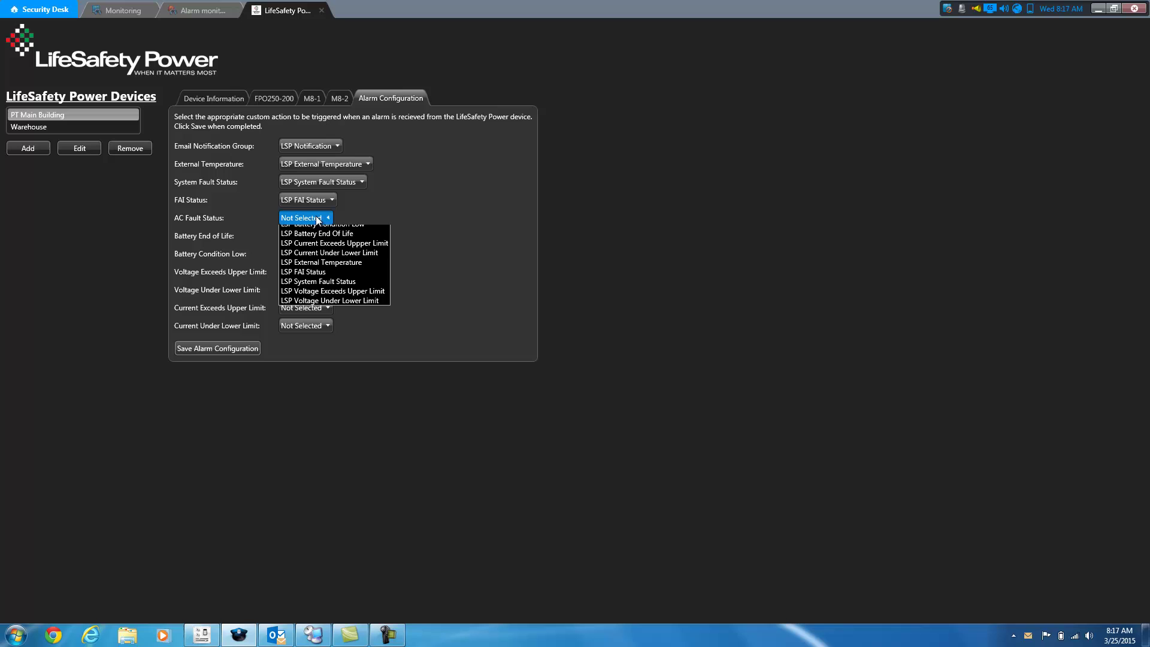
{"action": "left_click", "coordinate": [320, 240]}
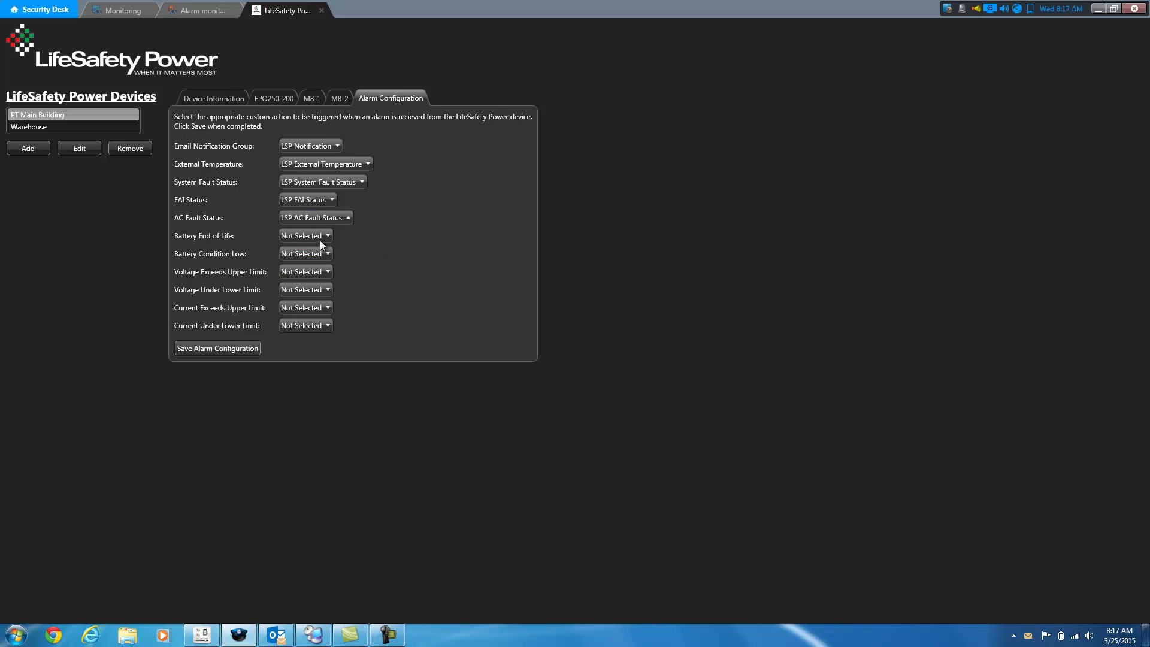
{"action": "left_click", "coordinate": [310, 235]}
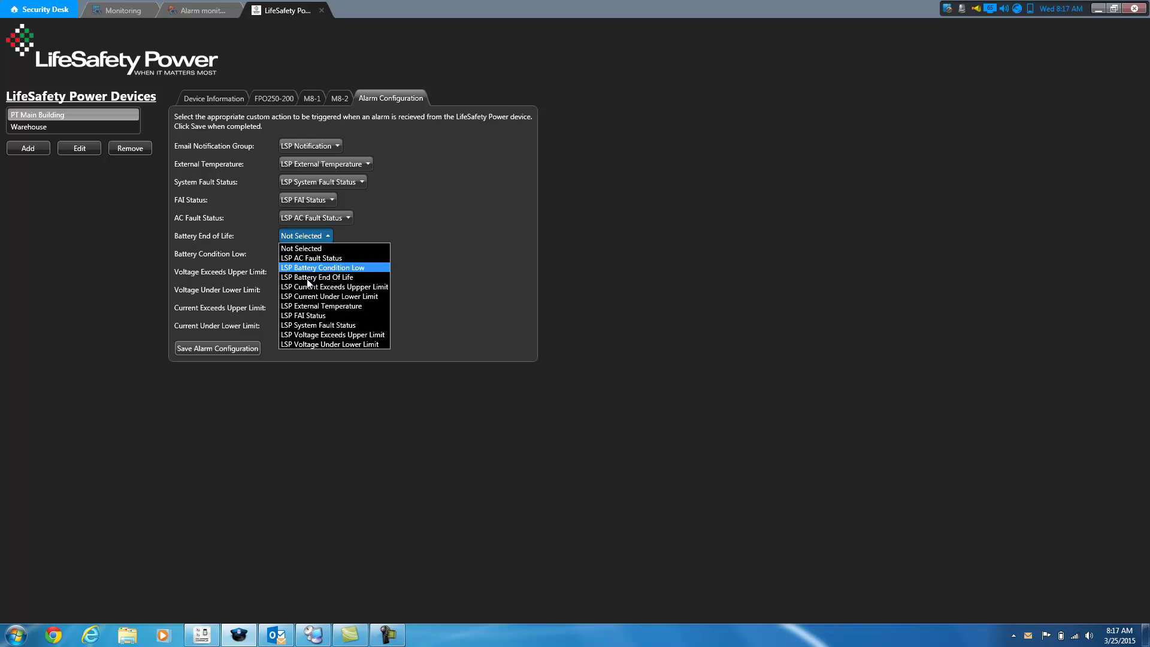
{"action": "left_click", "coordinate": [333, 277]}
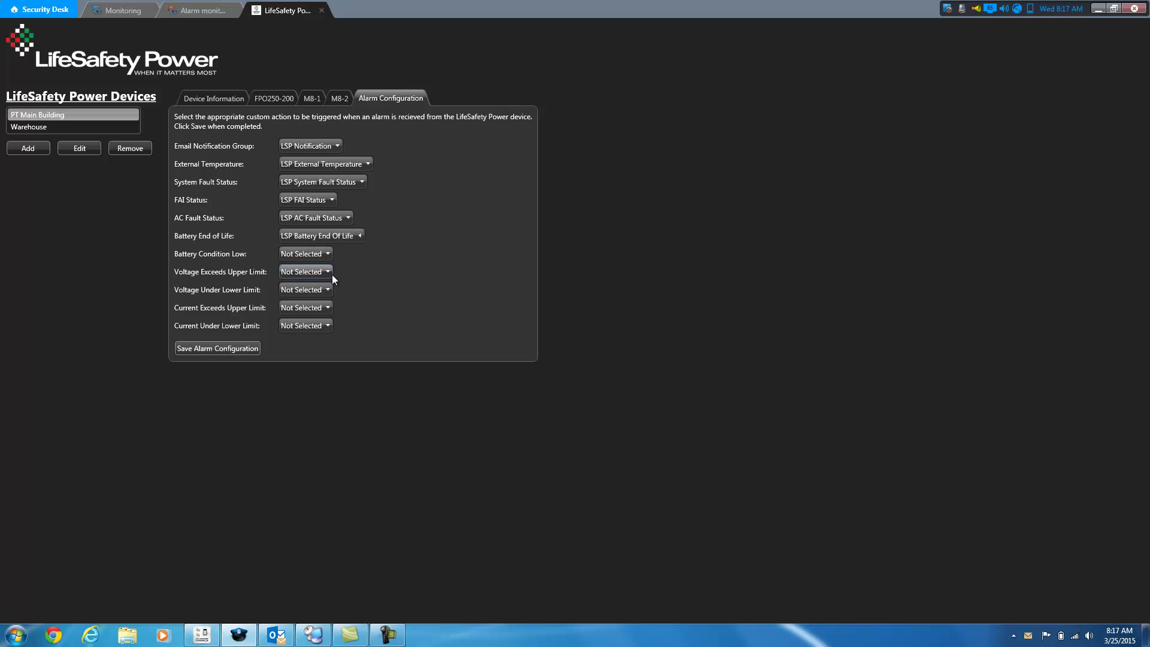
{"action": "left_click", "coordinate": [310, 253]}
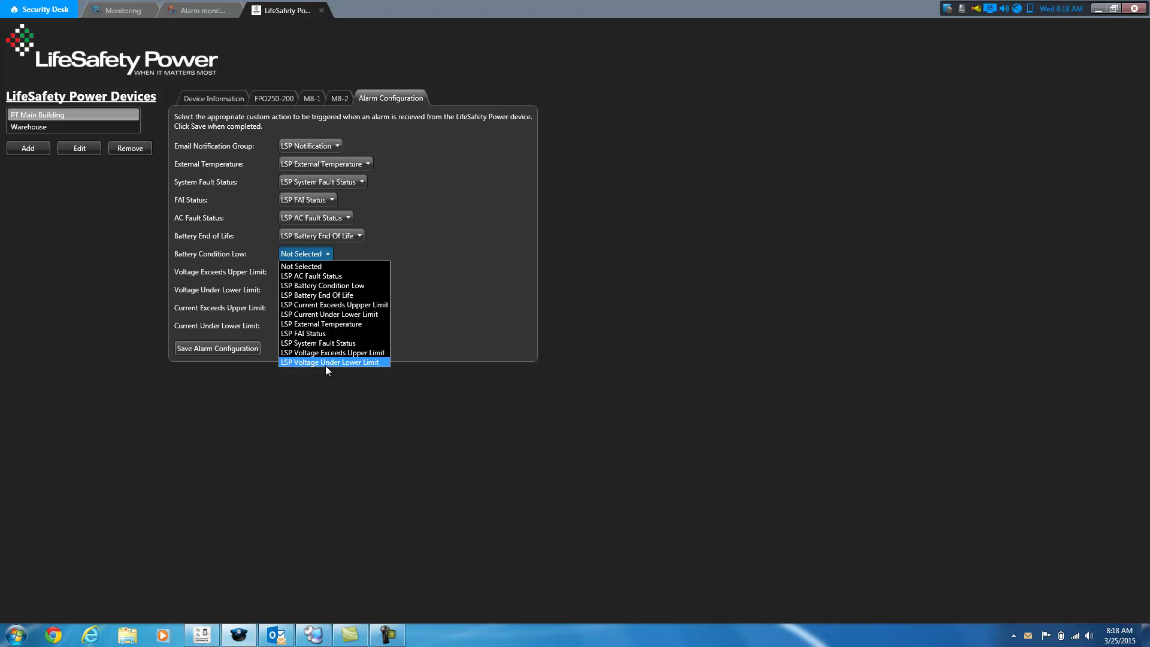
{"action": "left_click", "coordinate": [342, 286]}
Map the voltage and current upper/lower limit alarms to their matching LSP actions.
{"action": "left_click", "coordinate": [307, 274]}
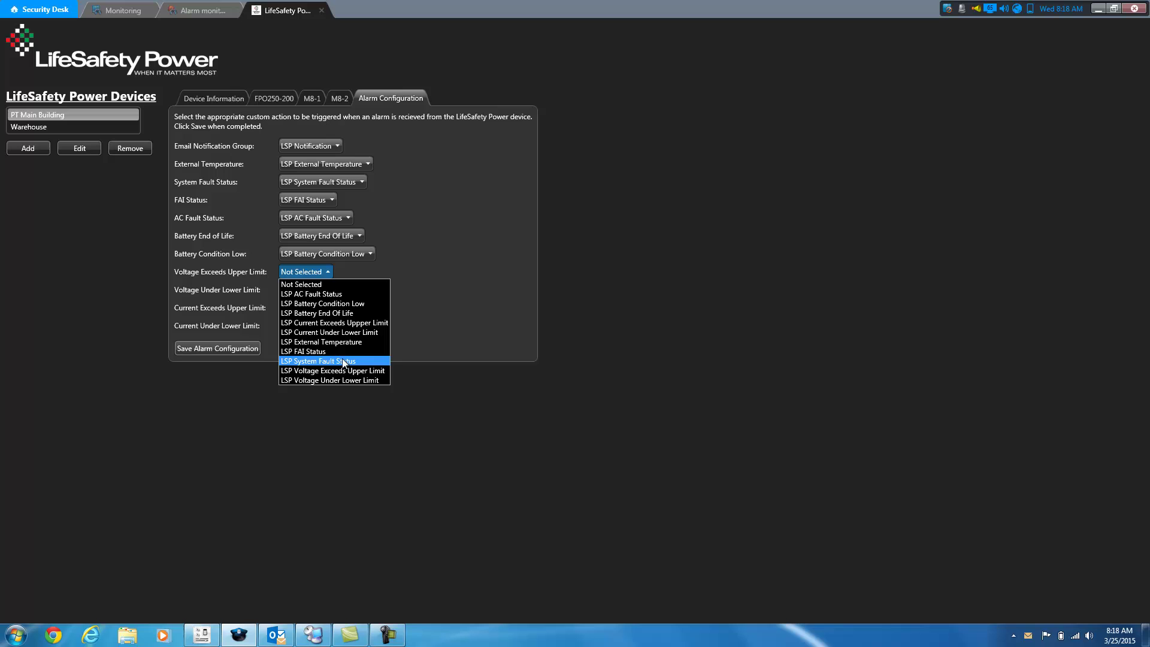
{"action": "left_click", "coordinate": [354, 372]}
{"action": "left_click", "coordinate": [311, 287]}
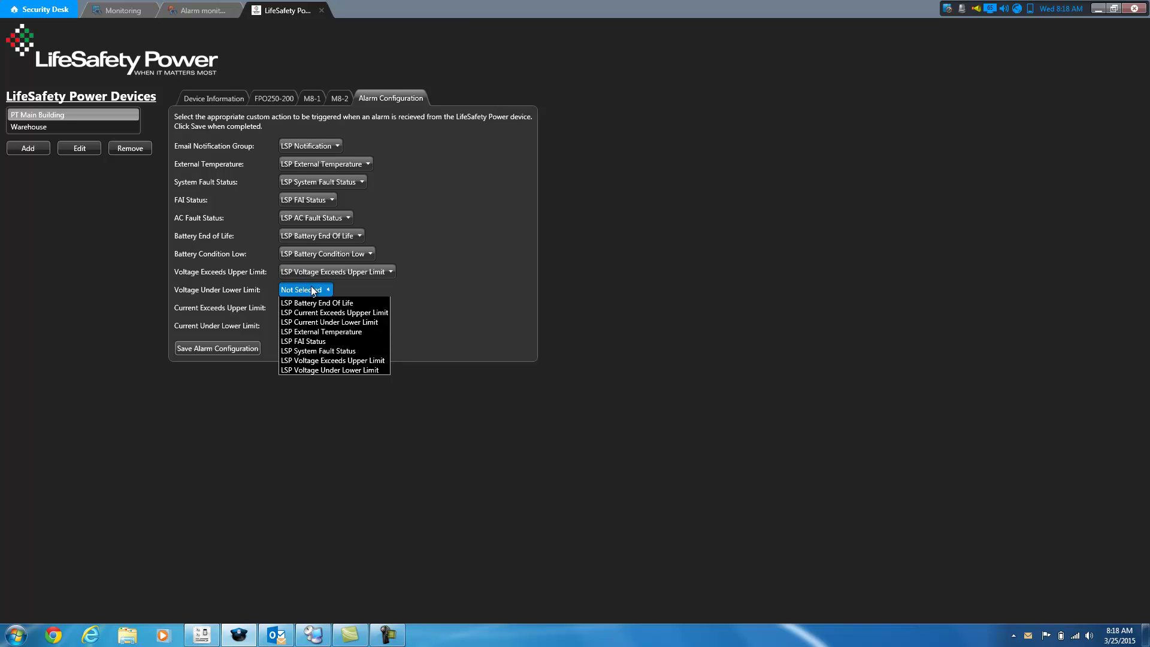
{"action": "left_click", "coordinate": [354, 396]}
{"action": "left_click", "coordinate": [330, 310]}
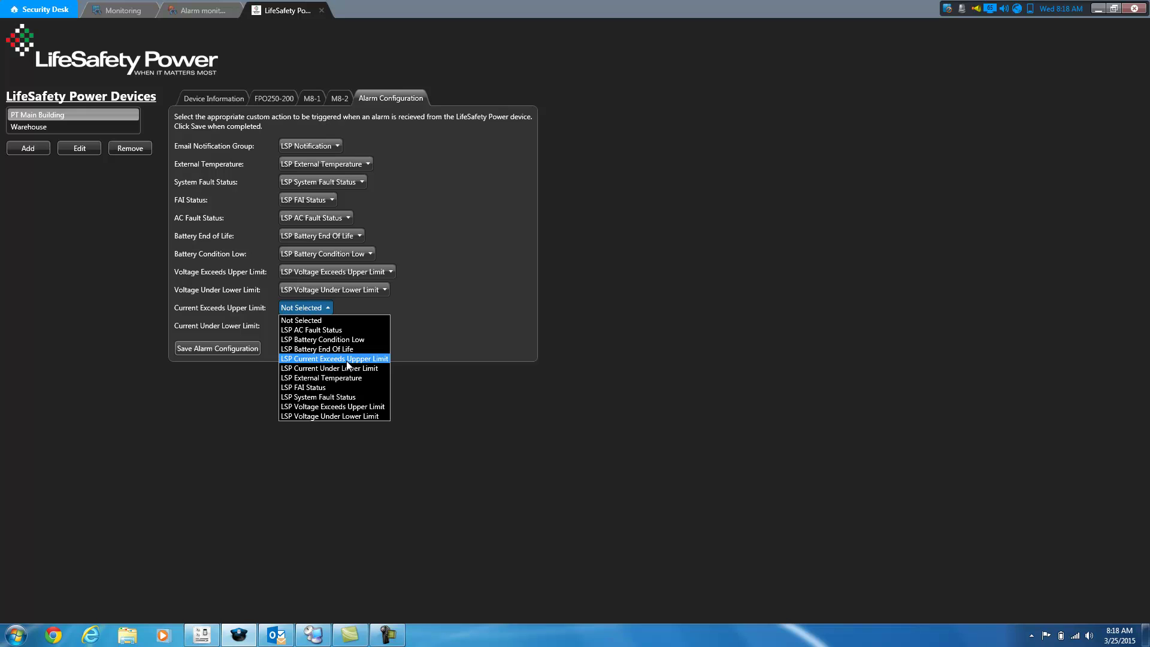
{"action": "left_click", "coordinate": [334, 359]}
{"action": "left_click", "coordinate": [317, 326]}
{"action": "left_click", "coordinate": [346, 386]}
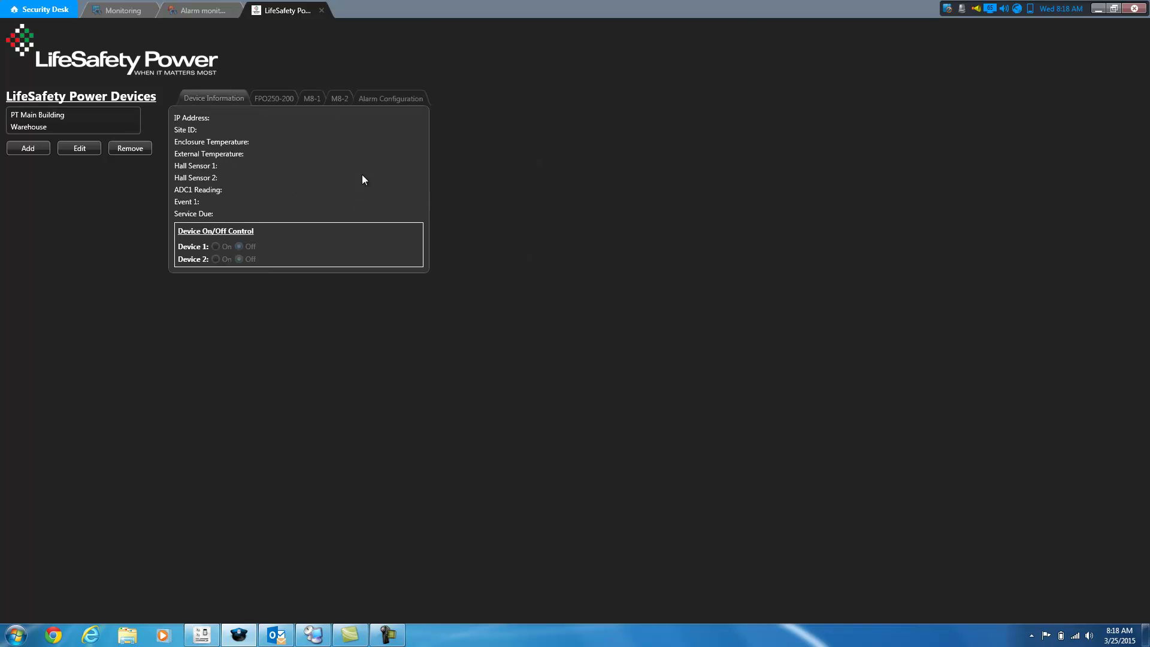
Review Warehouse's readings on its FPO250-200 and FPO150-100 tabs, then reselect PT Main Building.
{"action": "left_click", "coordinate": [97, 113]}
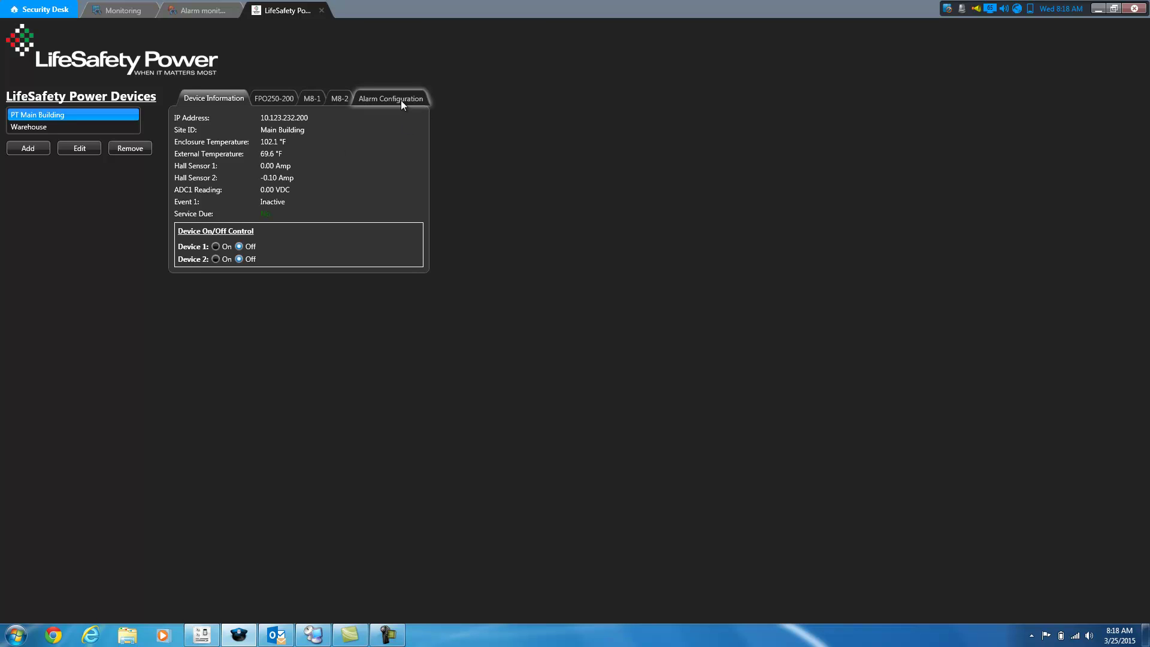
{"action": "left_click", "coordinate": [62, 126]}
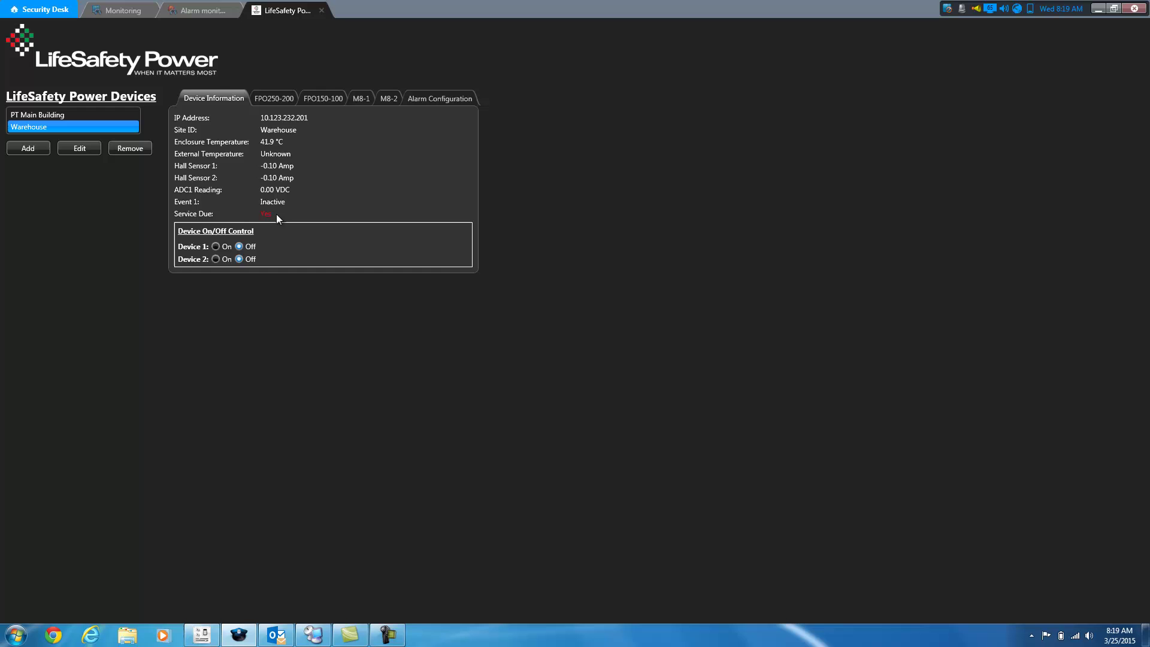
{"action": "left_click", "coordinate": [283, 102]}
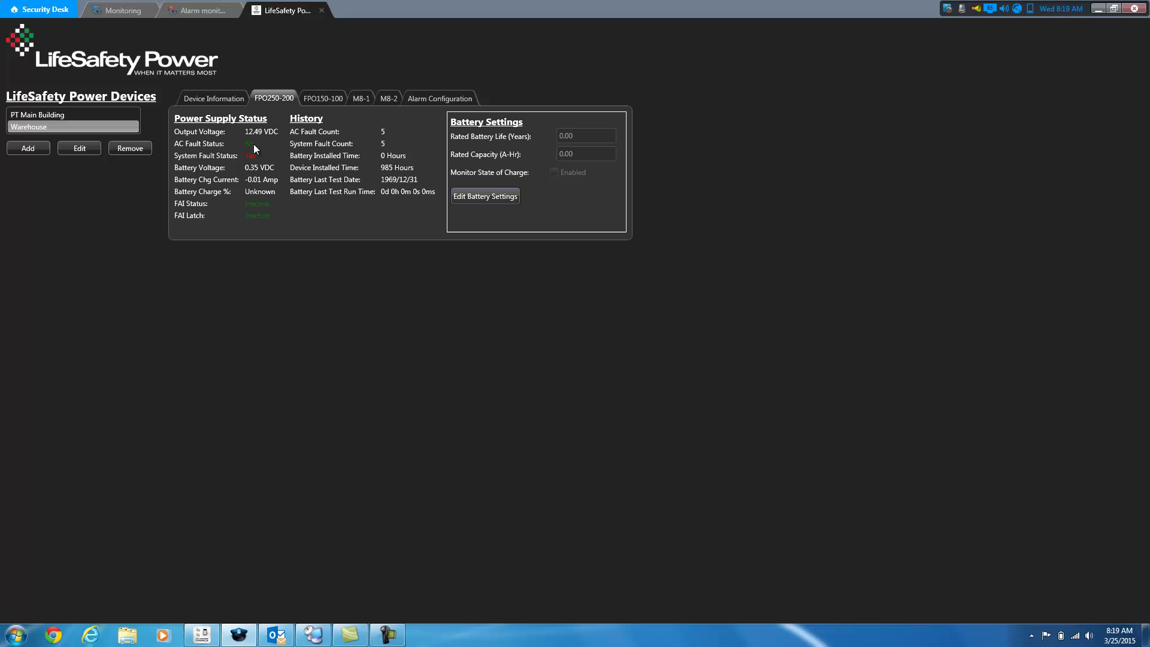
{"action": "left_click", "coordinate": [317, 97]}
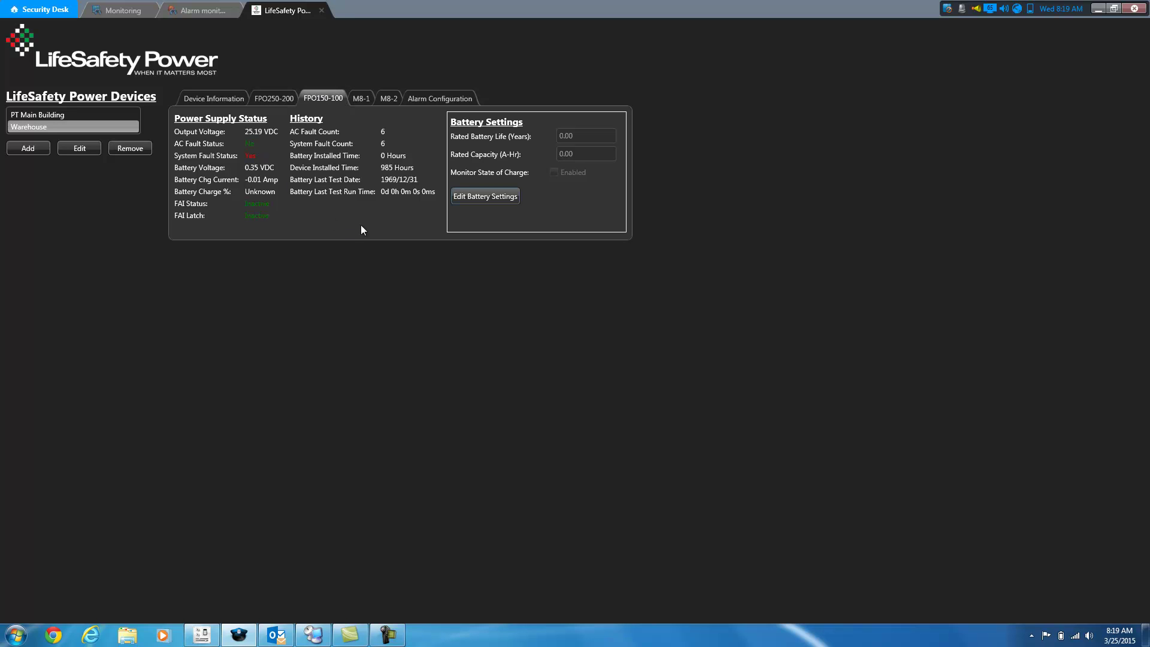
{"action": "left_click", "coordinate": [99, 115]}
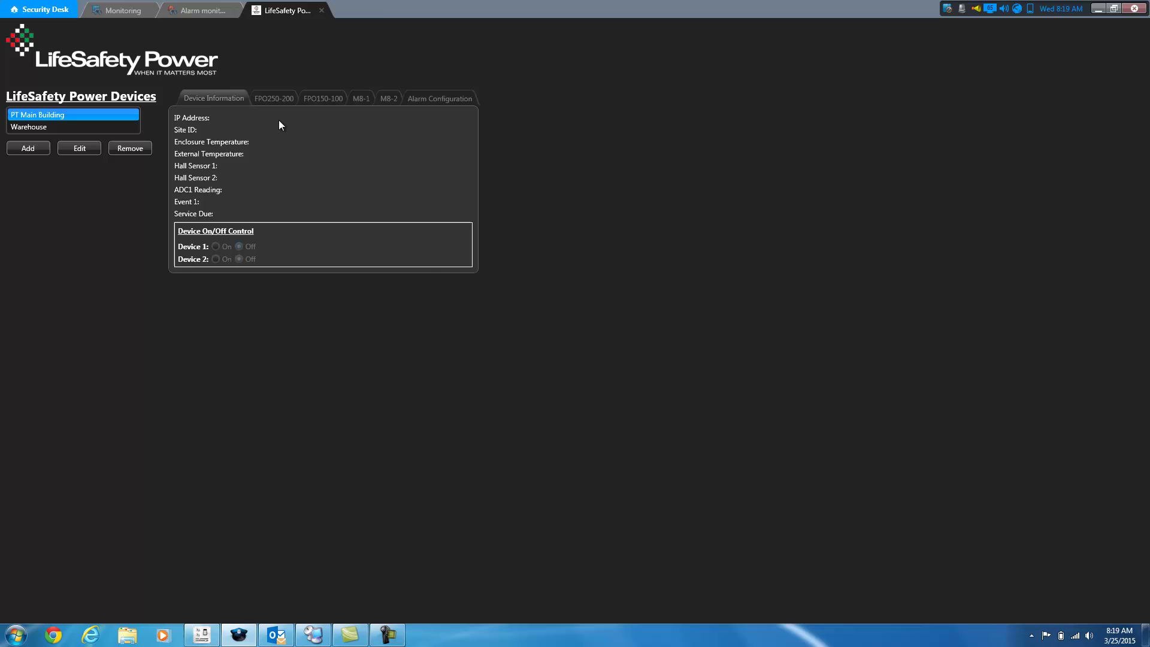
Display PT Main Building's FPO250-200 tab with output voltage, charge and battery capacity.
{"action": "left_click", "coordinate": [271, 100]}
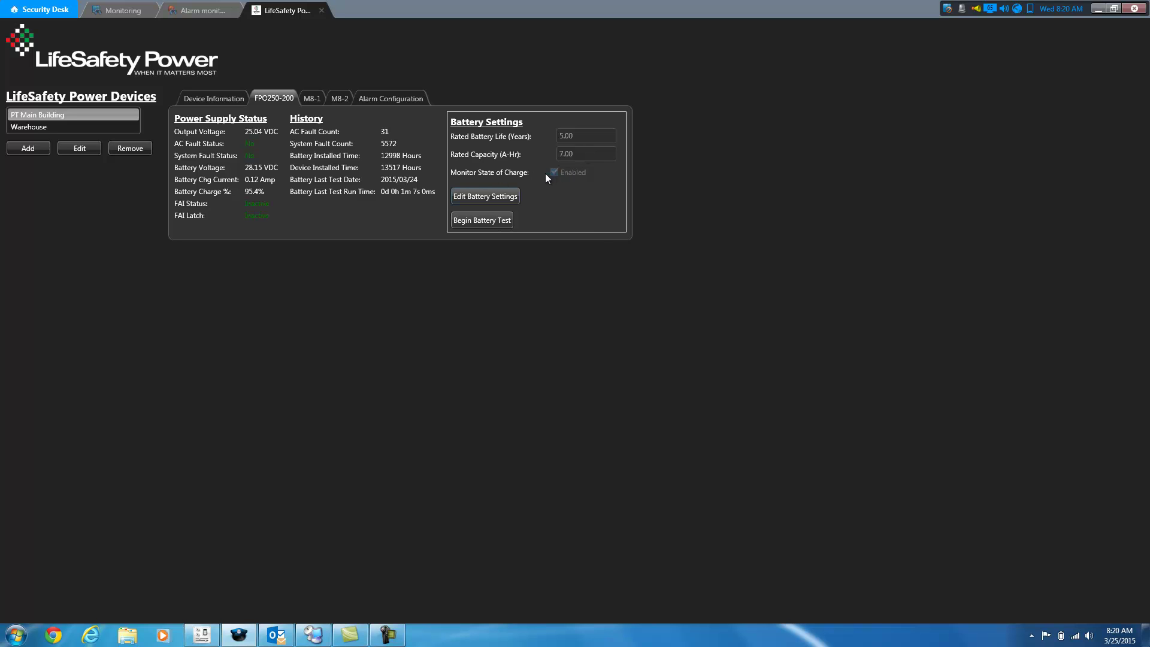
{"action": "left_click", "coordinate": [501, 194]}
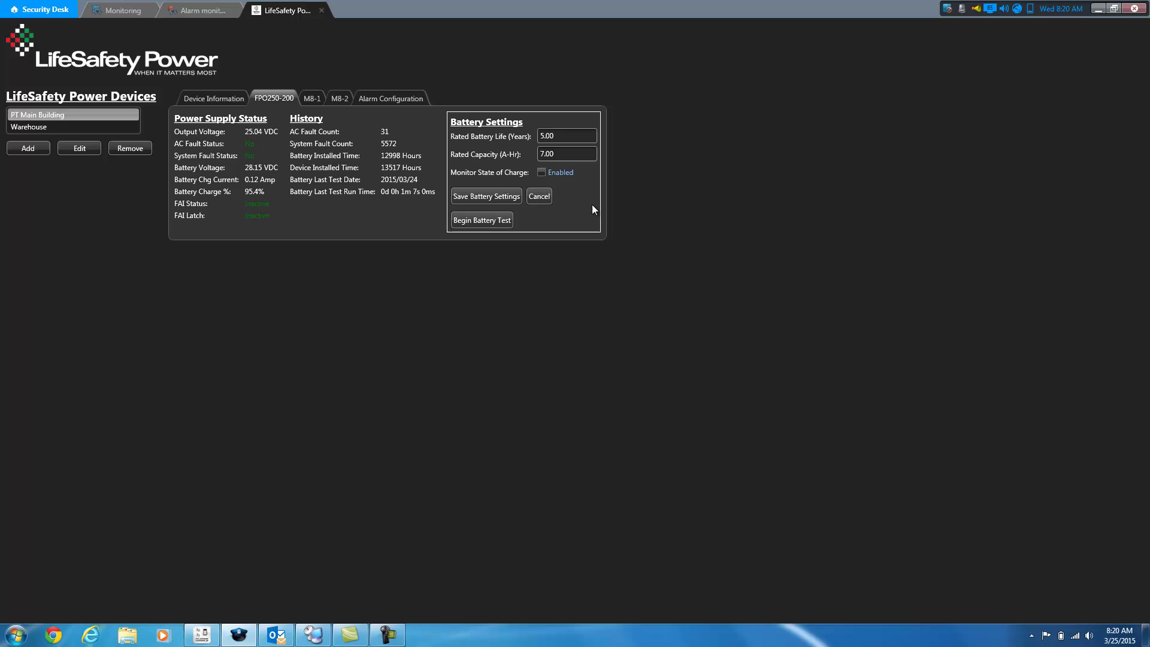
{"action": "left_click", "coordinate": [504, 201]}
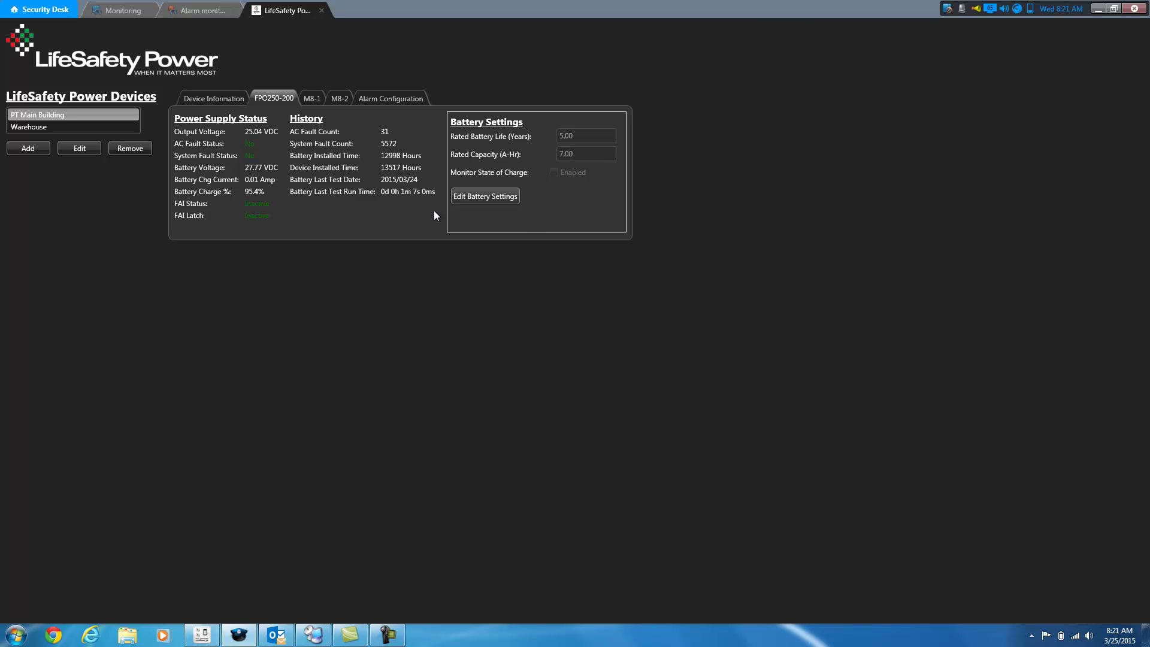
{"action": "left_click", "coordinate": [502, 196]}
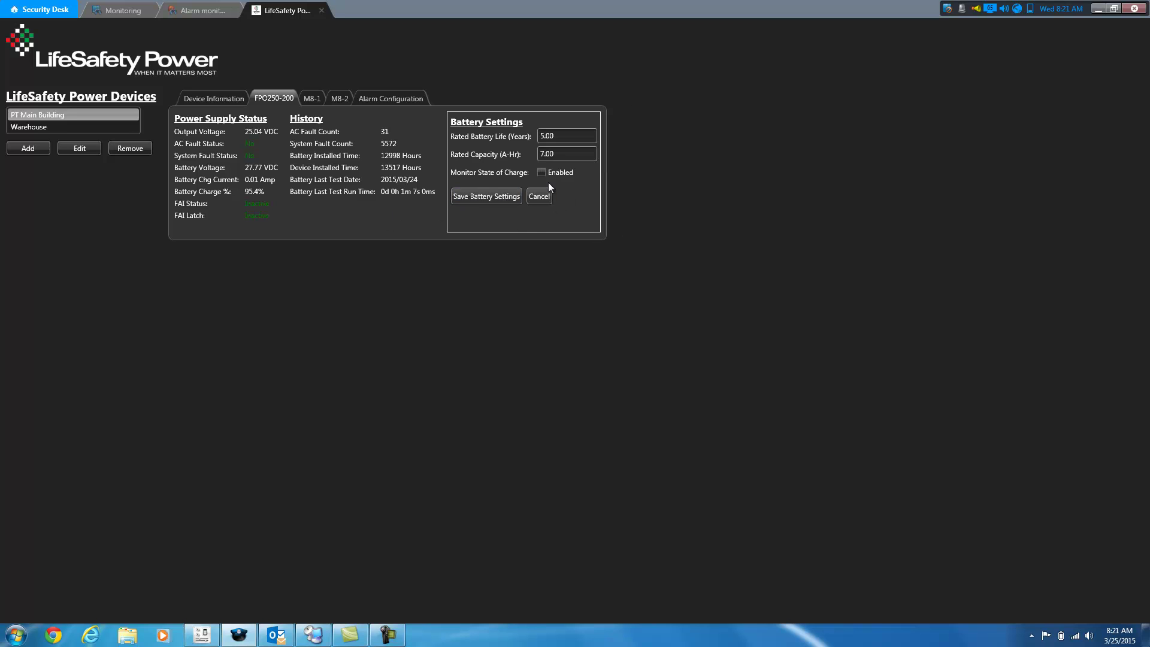
{"action": "left_click", "coordinate": [542, 173]}
{"action": "left_click", "coordinate": [488, 197]}
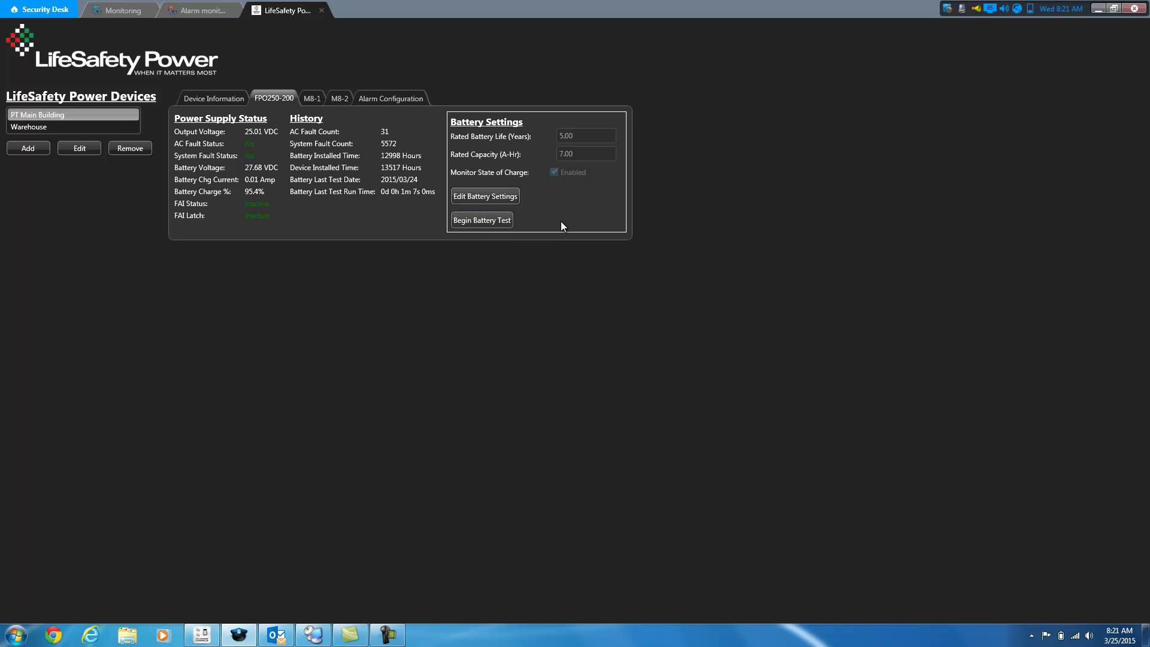
Run a battery test on the FPO250-200, confirming the caution prompt, until it logs a 30 s run.
{"action": "left_click", "coordinate": [481, 221]}
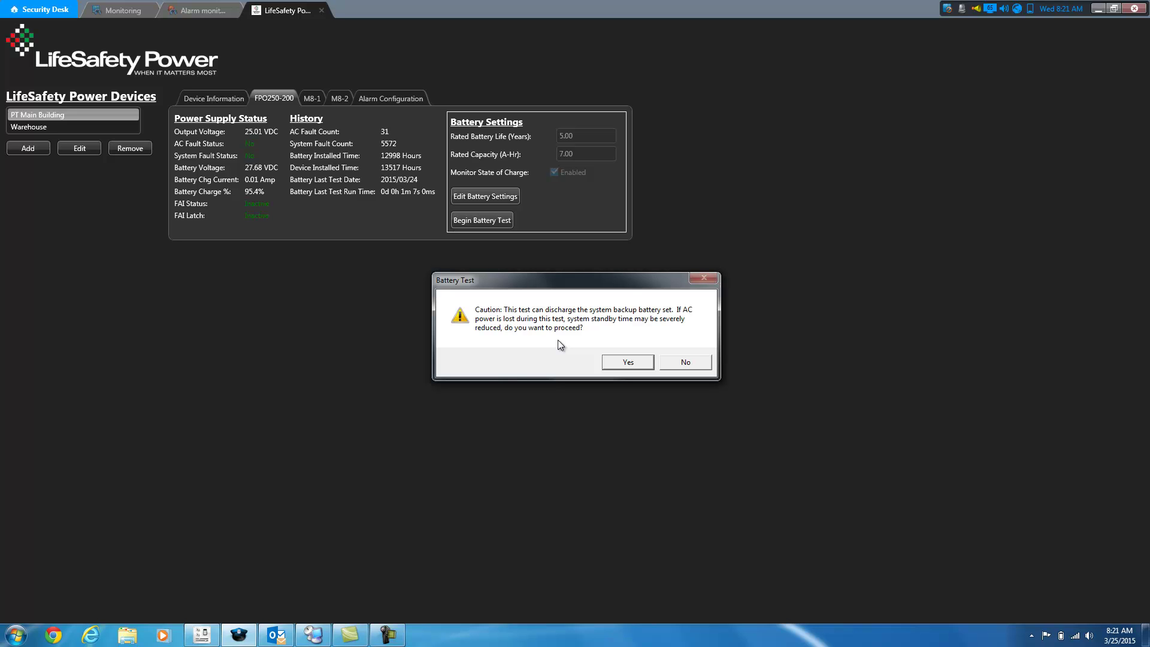
{"action": "left_click", "coordinate": [628, 363]}
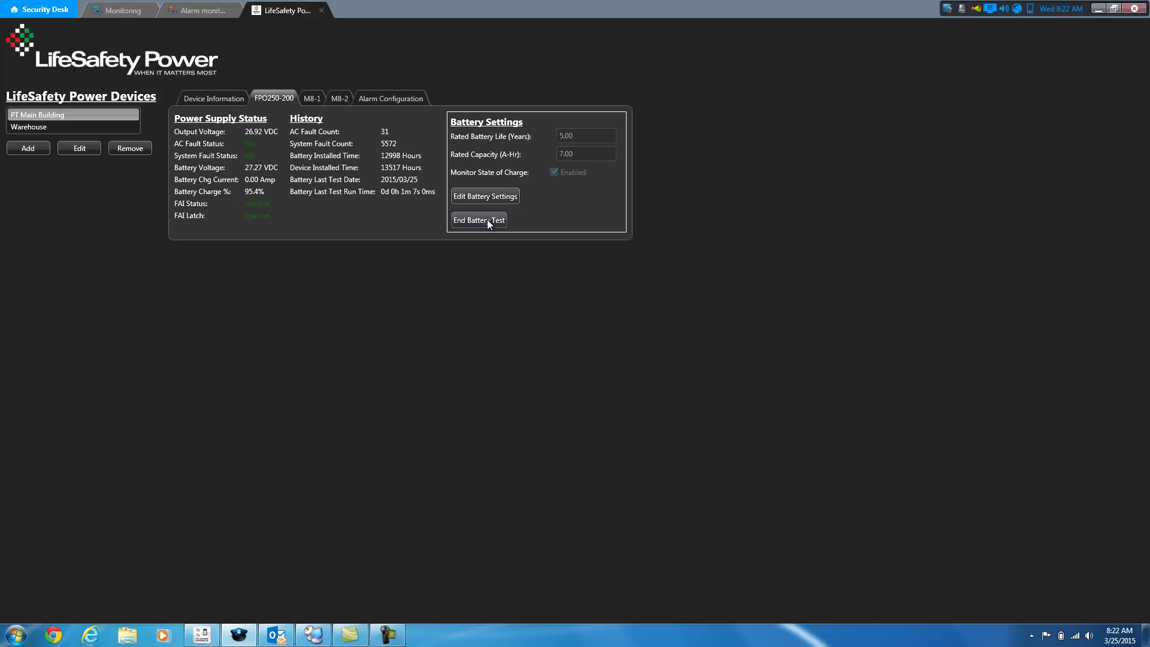
{"action": "left_click", "coordinate": [1032, 636]}
{"action": "left_click", "coordinate": [1031, 555]}
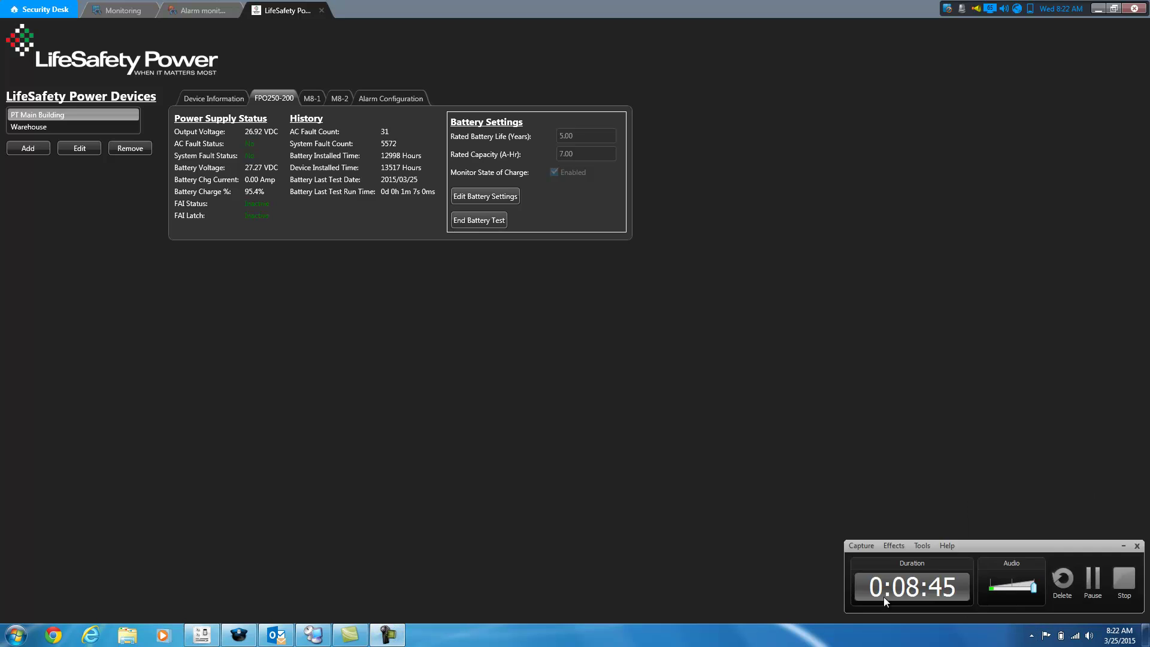
{"action": "left_click", "coordinate": [1091, 579]}
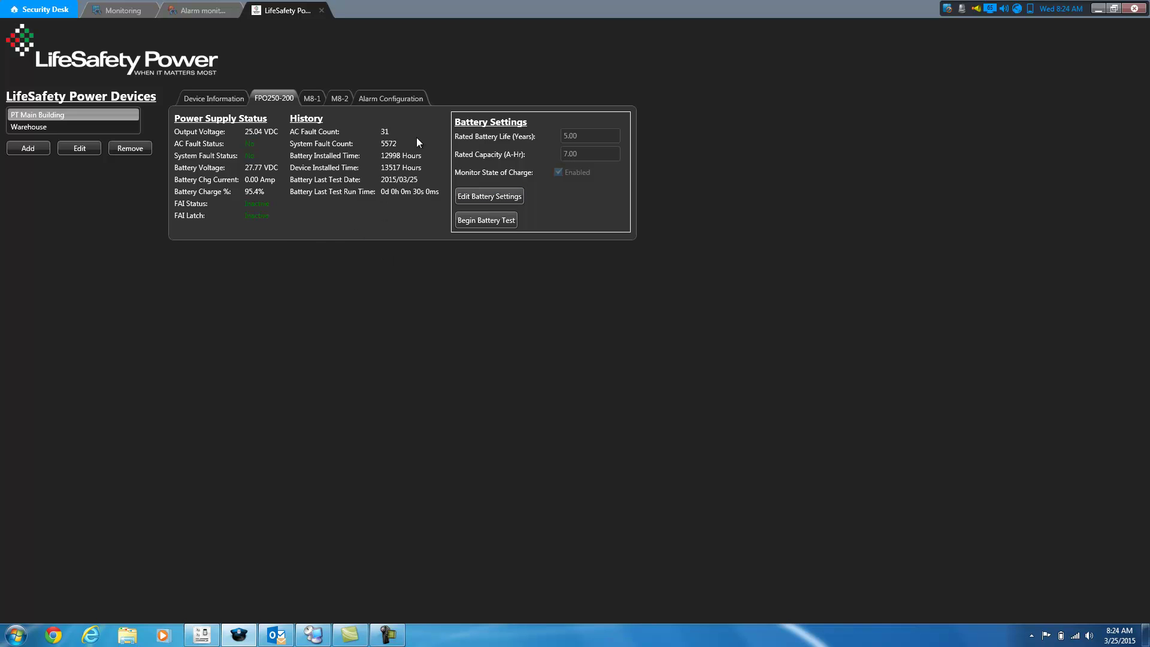
Open the M8-1 tab and make its eight-output configuration editable.
{"action": "left_click", "coordinate": [310, 100]}
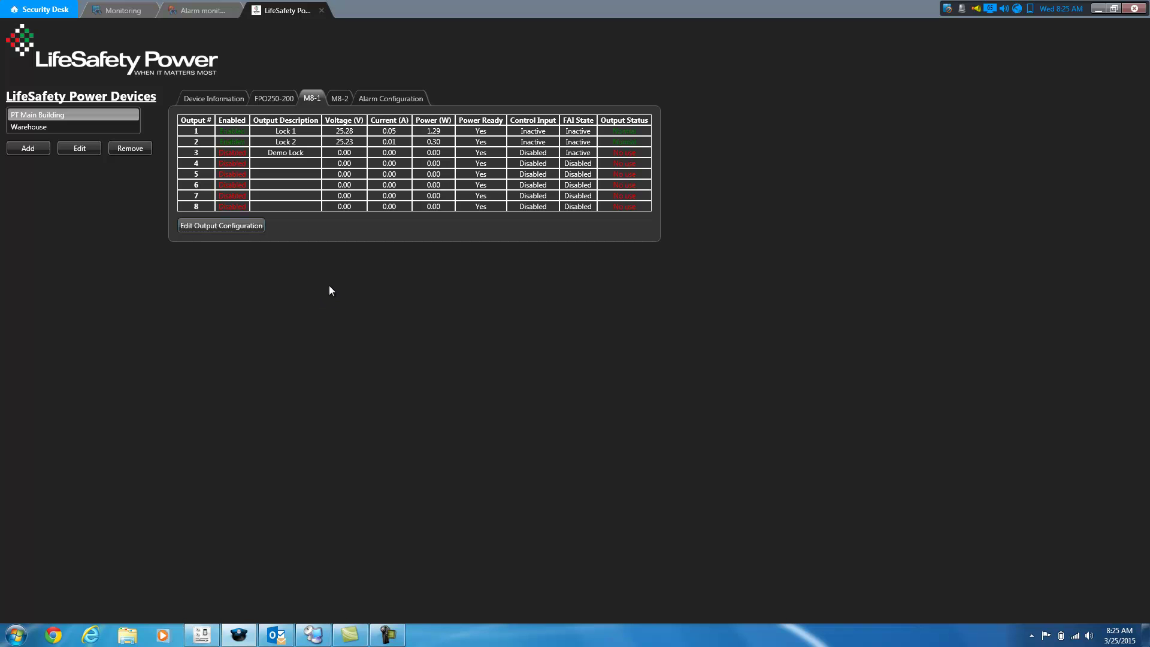
{"action": "left_click", "coordinate": [231, 229]}
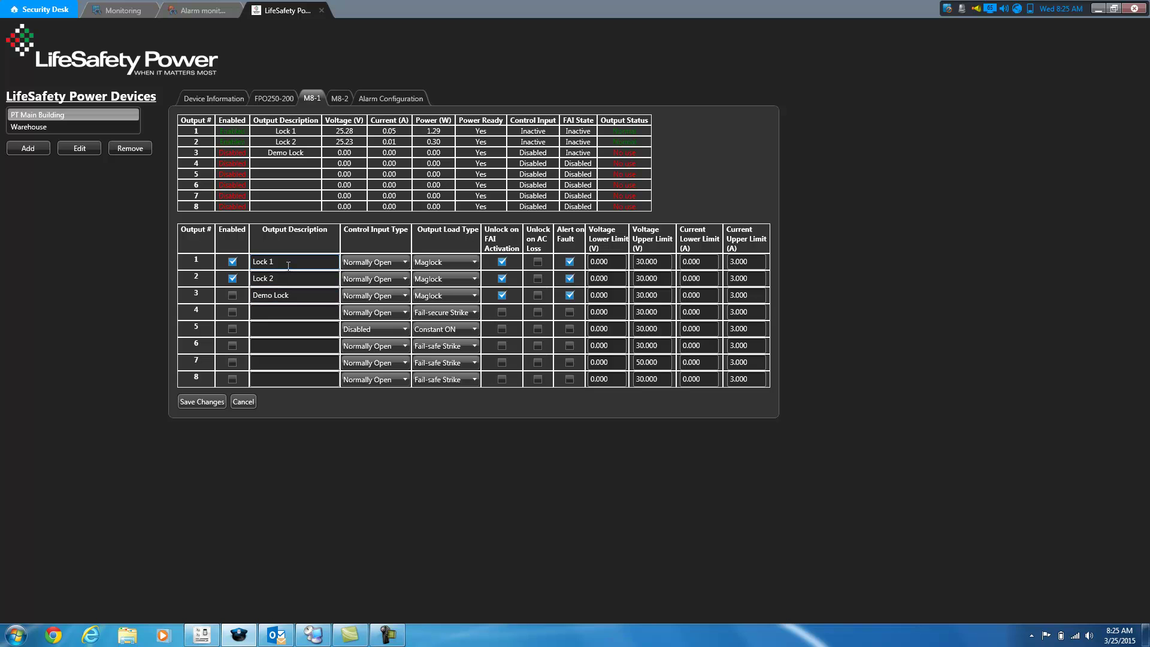
Enable output 3 Demo Lock (Normally Open, Maglock) and set output 2's voltage upper limit to 24.
{"action": "left_click", "coordinate": [273, 296]}
{"action": "left_click", "coordinate": [234, 297]}
{"action": "left_click", "coordinate": [384, 300]}
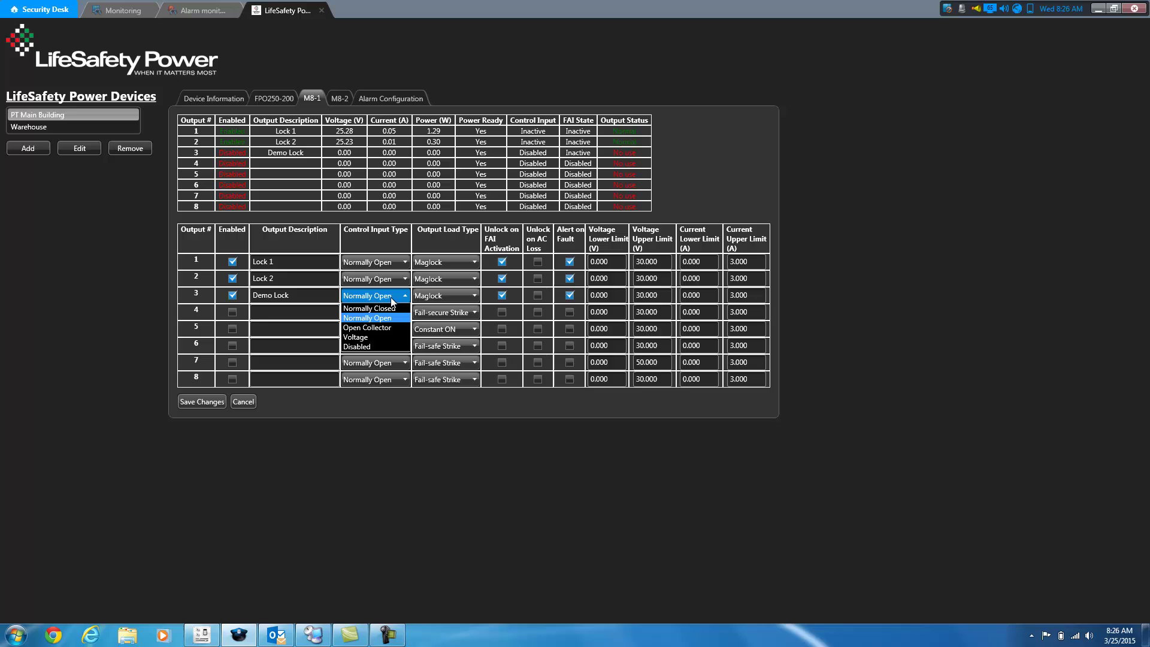
{"action": "left_click", "coordinate": [391, 298]}
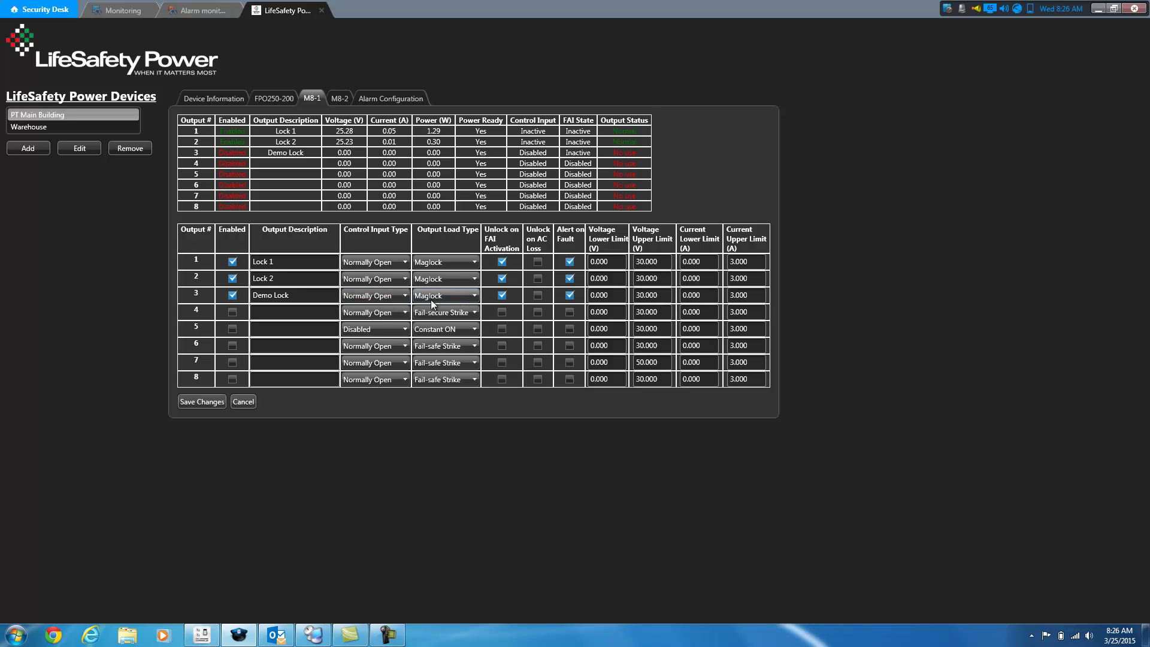
{"action": "left_click", "coordinate": [456, 298]}
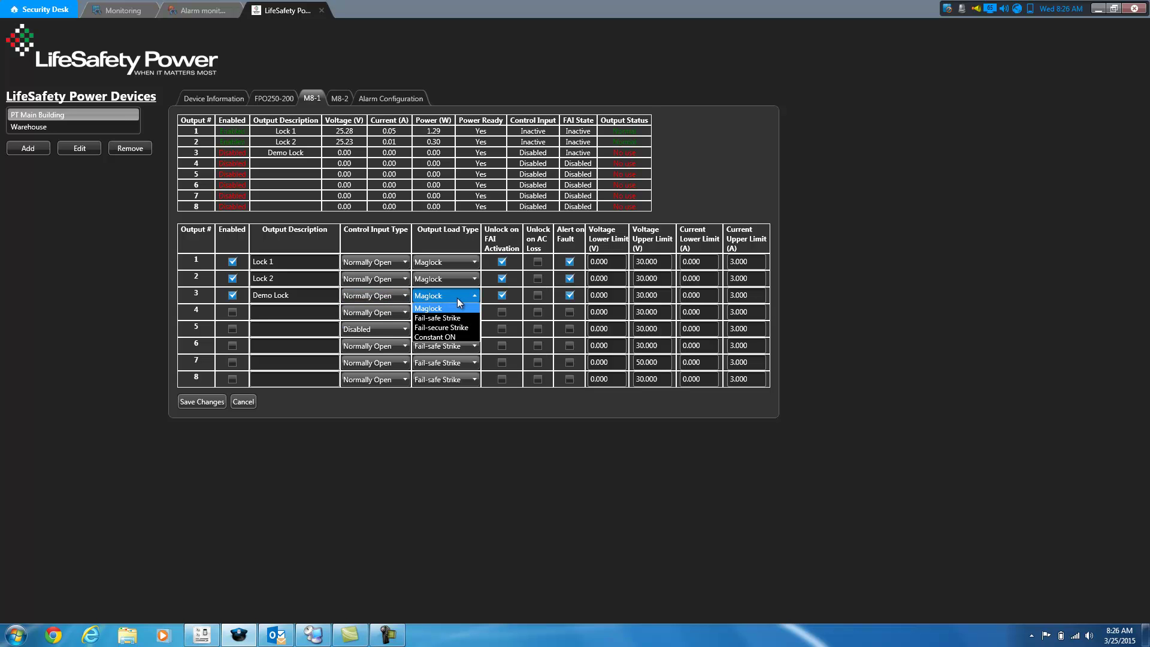
{"action": "left_click", "coordinate": [458, 297]}
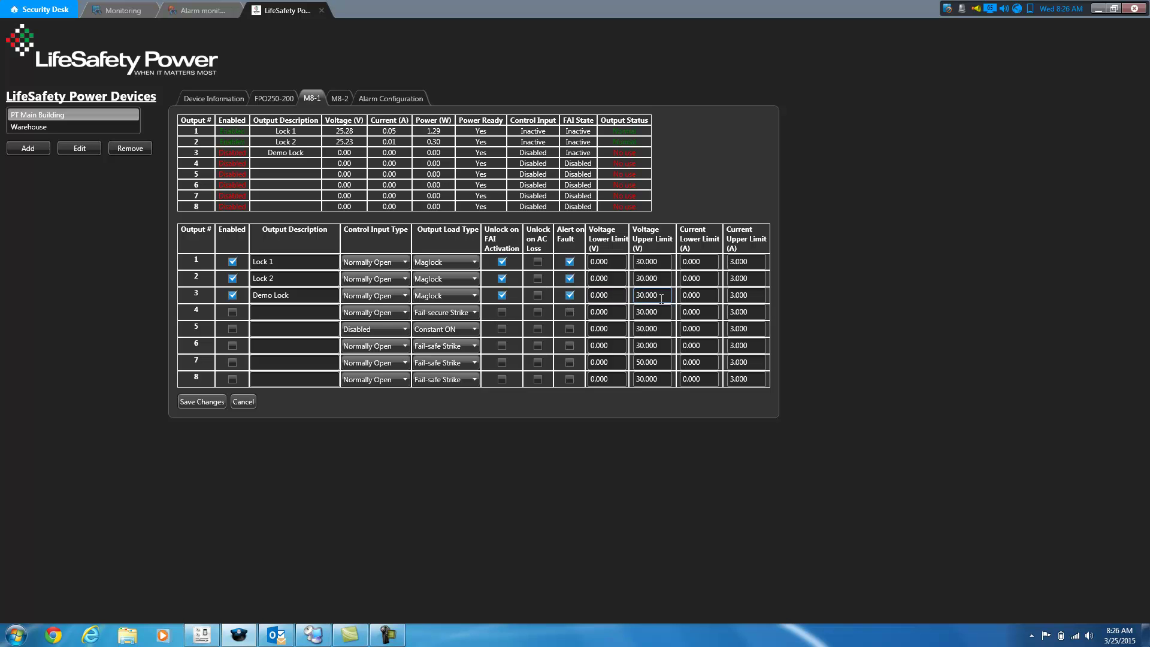
{"action": "double_click", "coordinate": [647, 279]}
{"action": "type", "text": "24"}
Save the M8-1 output changes so Demo Lock is enabled and Lock 2 shows a fault.
{"action": "left_click", "coordinate": [210, 409]}
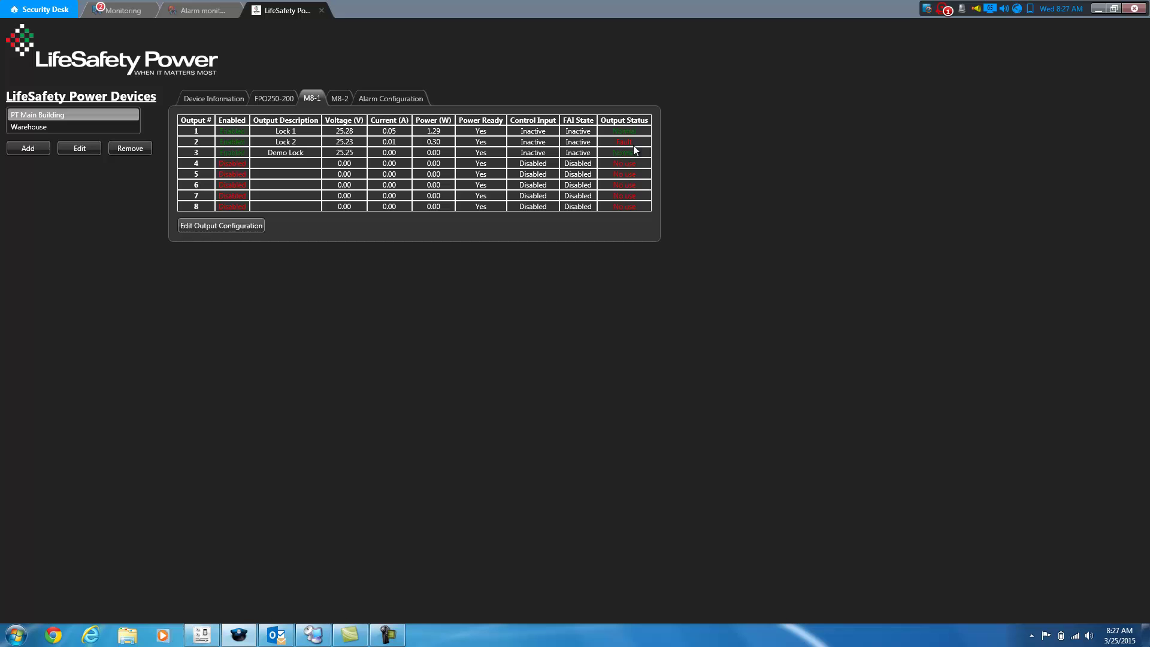
In Monitoring, compare the LSP System Fault Status and LSP Voltage Exceeds Upper Limit events.
{"action": "left_click", "coordinate": [120, 7]}
{"action": "left_click", "coordinate": [153, 61]}
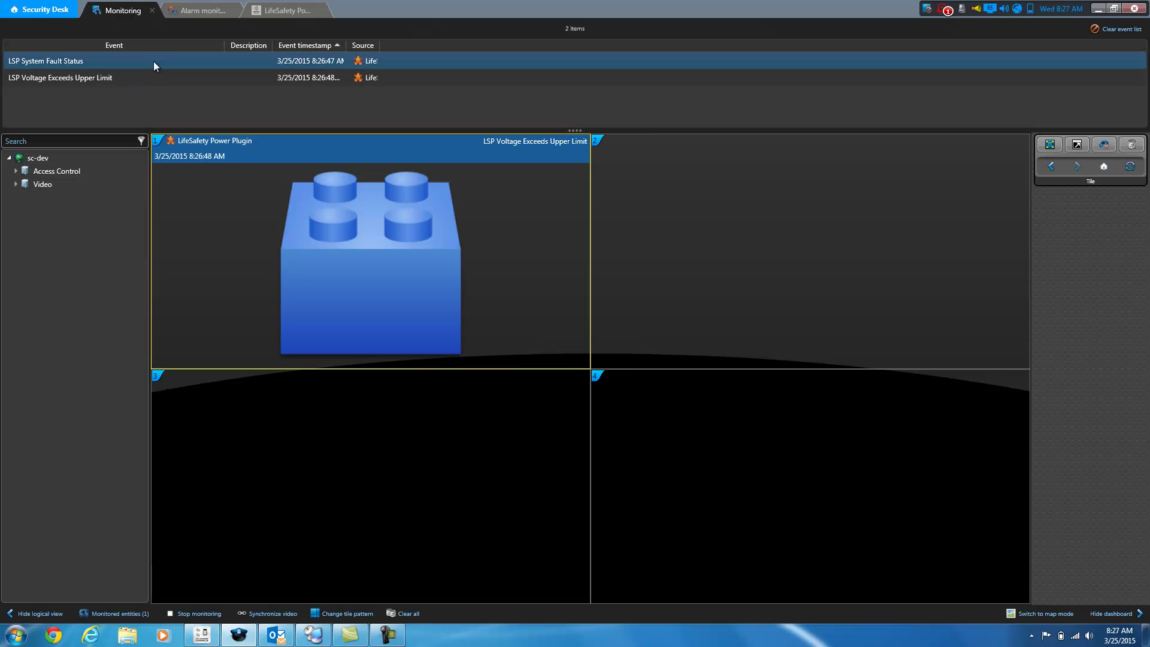
{"action": "left_click", "coordinate": [56, 82]}
{"action": "left_click", "coordinate": [65, 62]}
{"action": "left_click", "coordinate": [122, 81]}
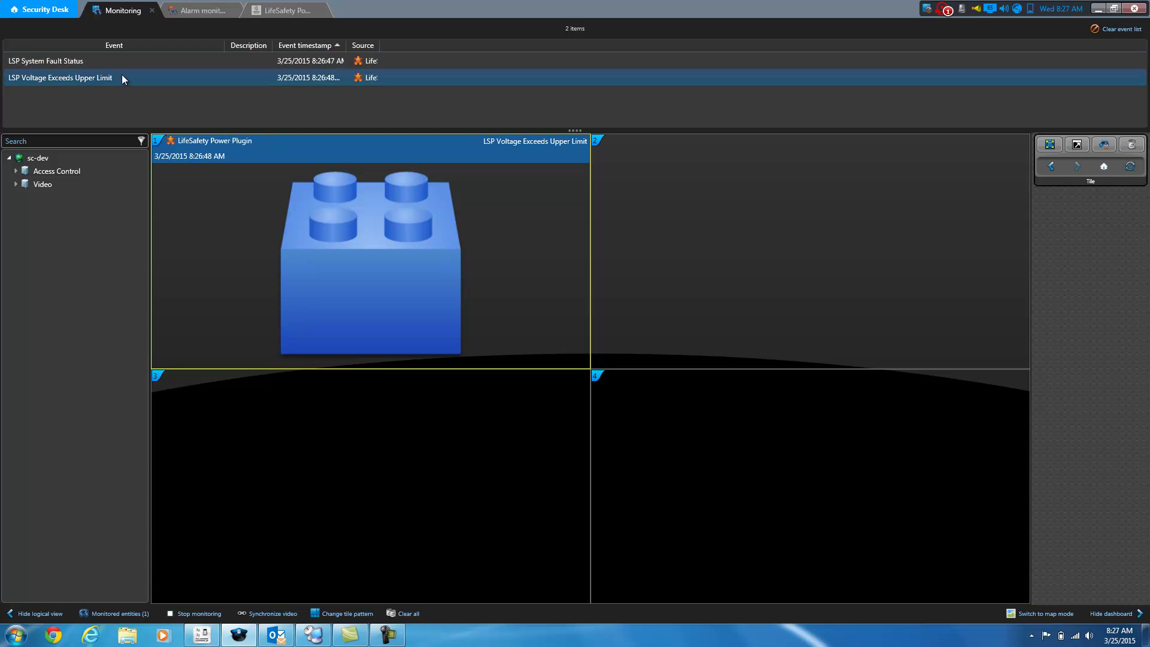
{"action": "left_click", "coordinate": [122, 79], "text": "ctrl"}
Select the active LSP Voltage Exceeds Upper Limit alarm, then bring the Outlook inbox forward.
{"action": "left_click", "coordinate": [183, 10]}
{"action": "left_click", "coordinate": [80, 63]}
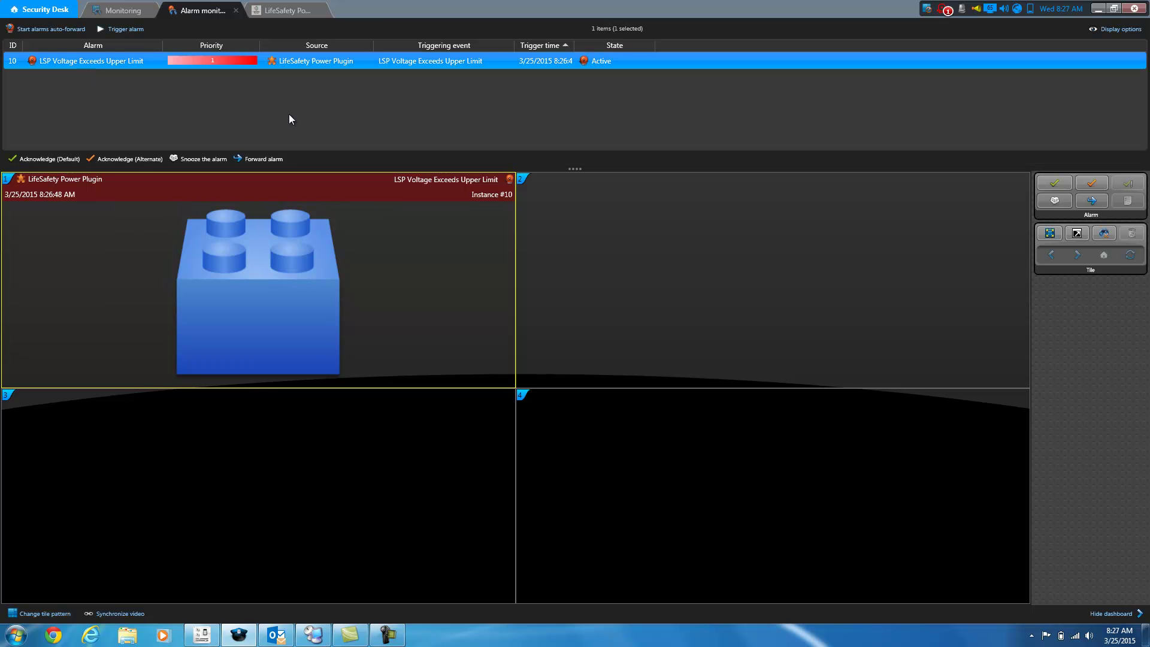
{"action": "left_click", "coordinate": [292, 637]}
Expand Today and read the M8-1-Zone2 voltage and FP1SystemFaultStatus Manual action alert emails.
{"action": "double_click", "coordinate": [240, 128]}
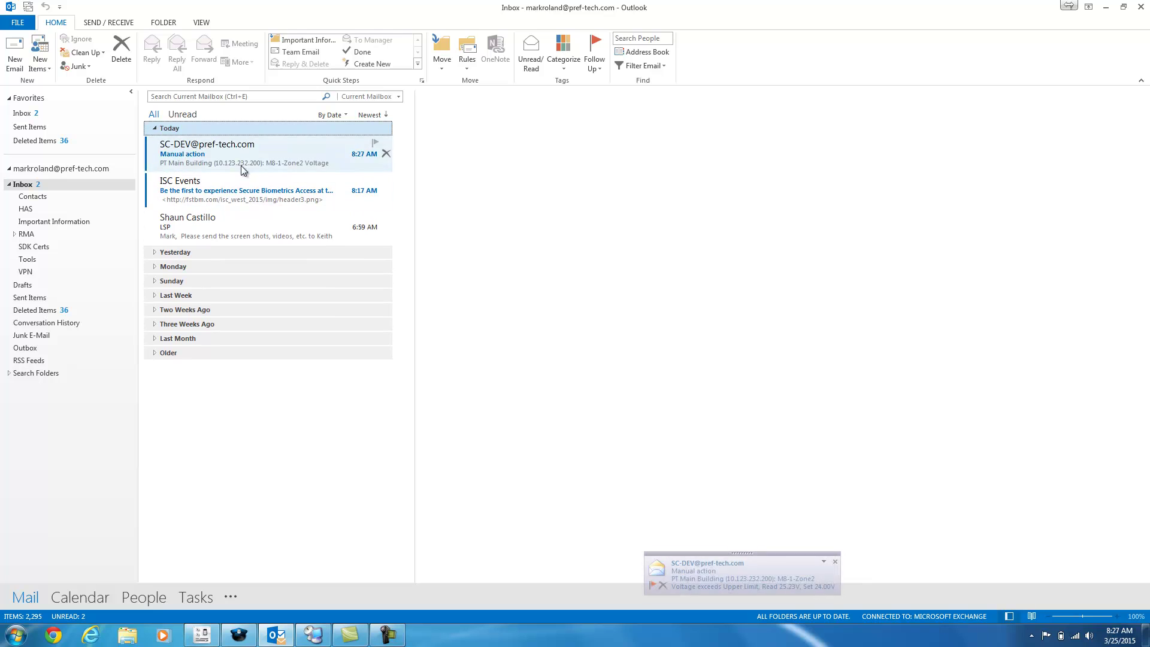
{"action": "left_click", "coordinate": [335, 154]}
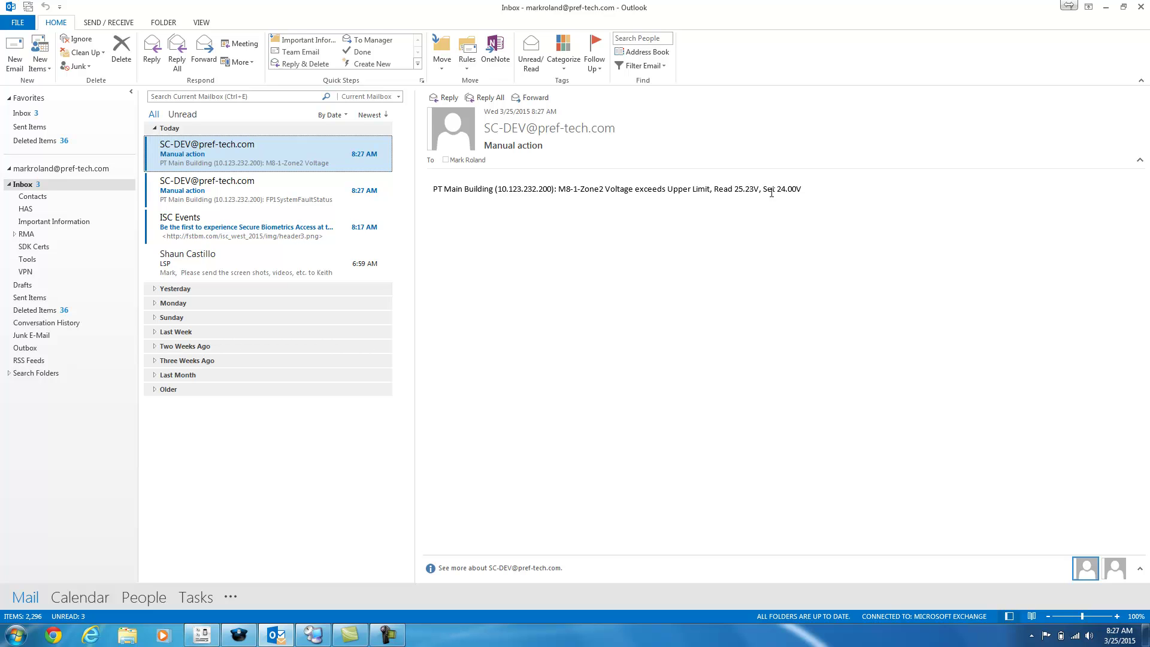
{"action": "left_click", "coordinate": [269, 189]}
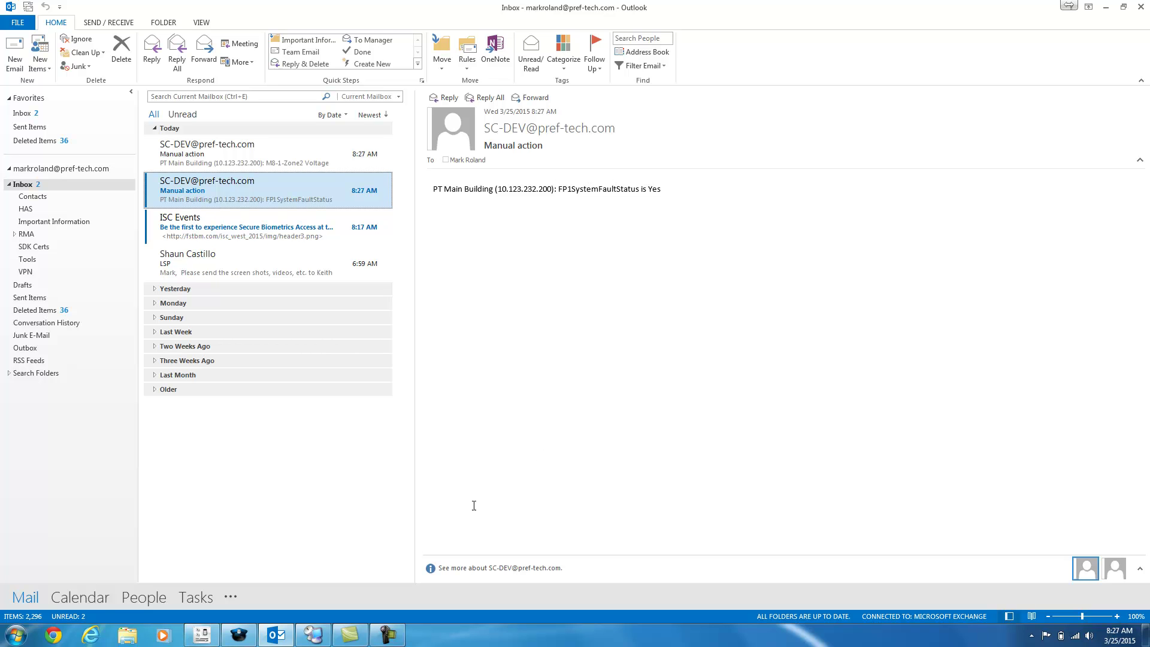
Acknowledge the voltage alarm, then restore output 2's Voltage Upper Limit to 30.000 and save.
{"action": "left_click", "coordinate": [239, 635]}
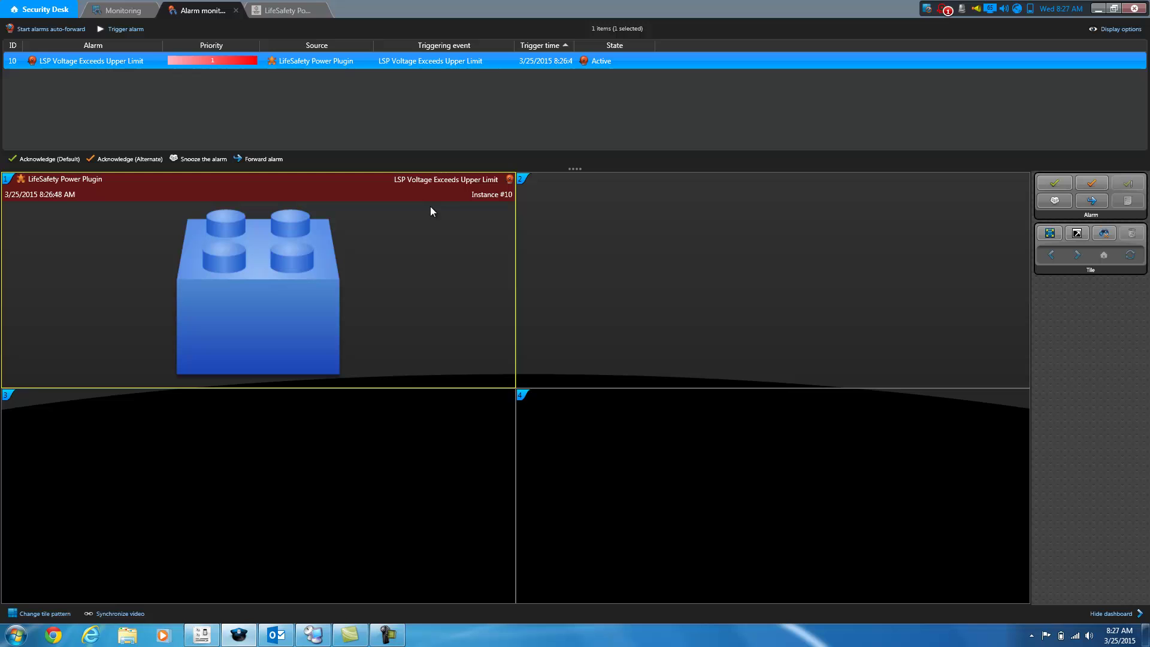
{"action": "left_click", "coordinate": [31, 160]}
{"action": "left_click", "coordinate": [270, 10]}
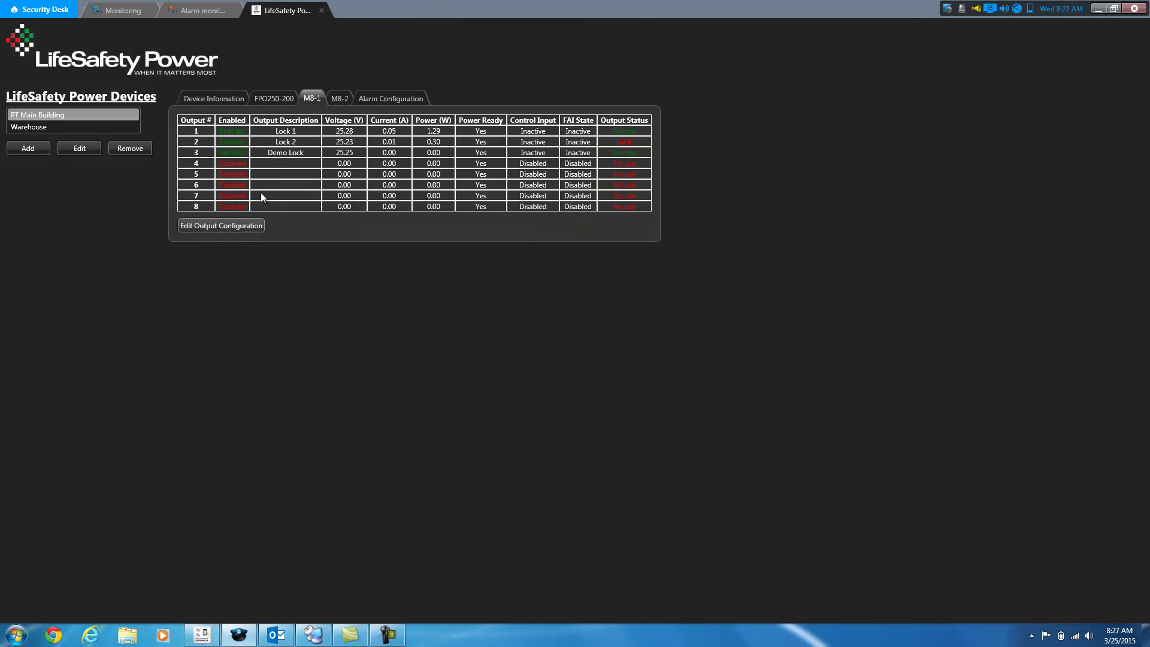
{"action": "left_click", "coordinate": [221, 225]}
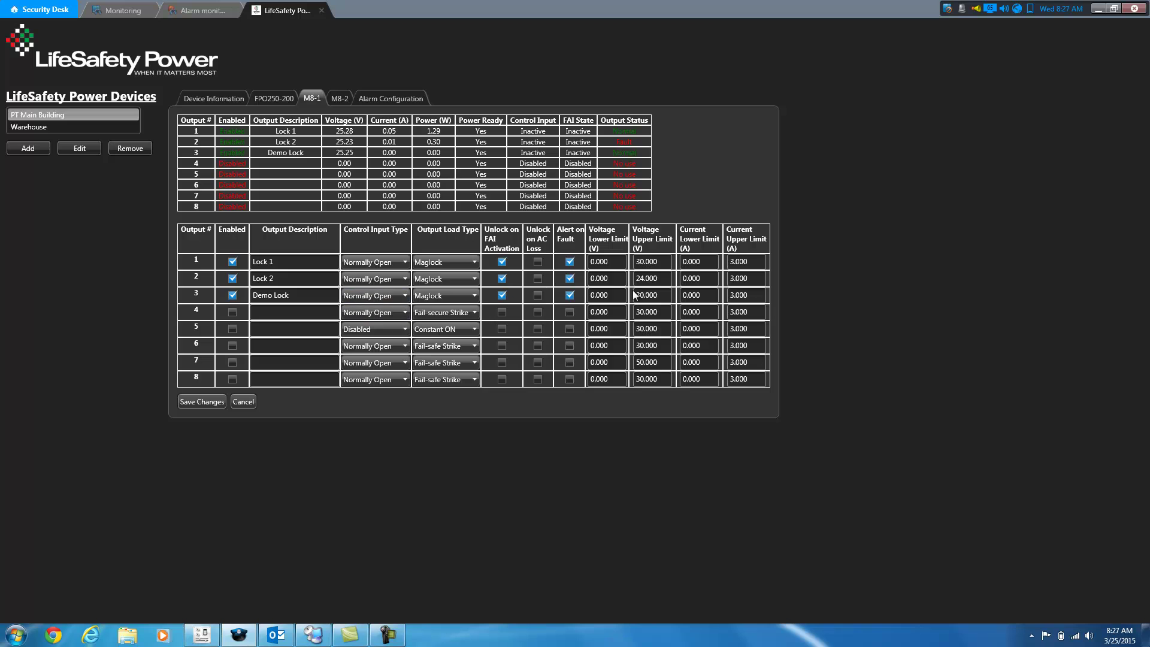
{"action": "double_click", "coordinate": [647, 278]}
{"action": "type", "text": "30.000"}
{"action": "left_click", "coordinate": [205, 404]}
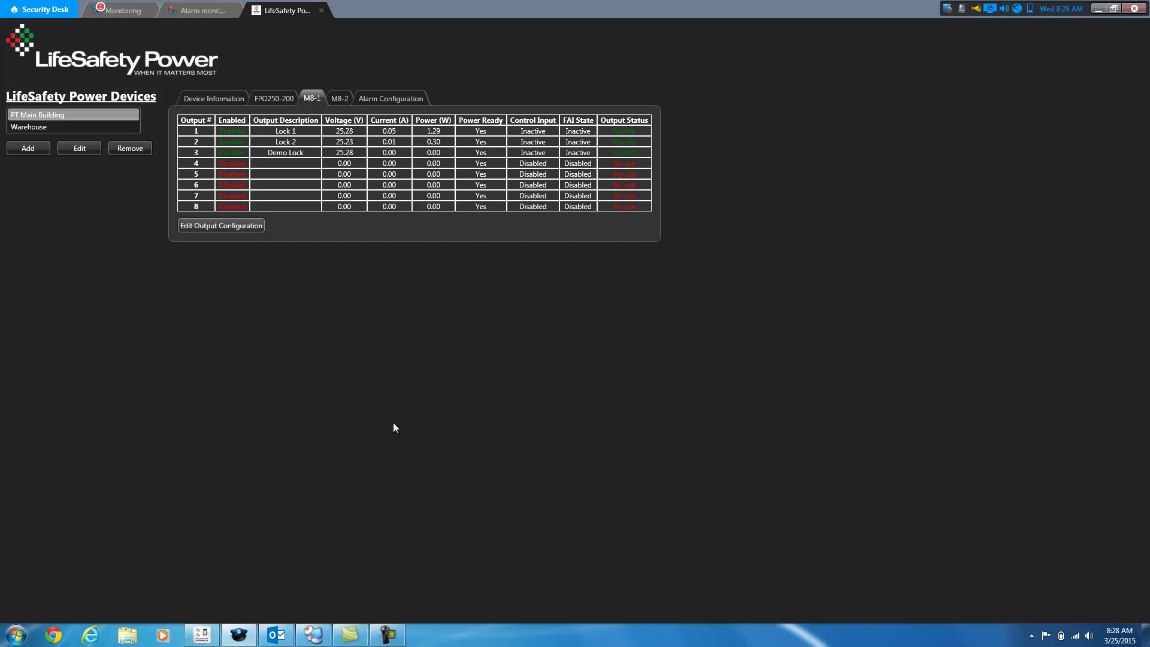
{"action": "left_click", "coordinate": [276, 635]}
Read the newest alert email reporting FP1SystemFaultStatus is No, then minimize Outlook.
{"action": "left_click", "coordinate": [252, 159]}
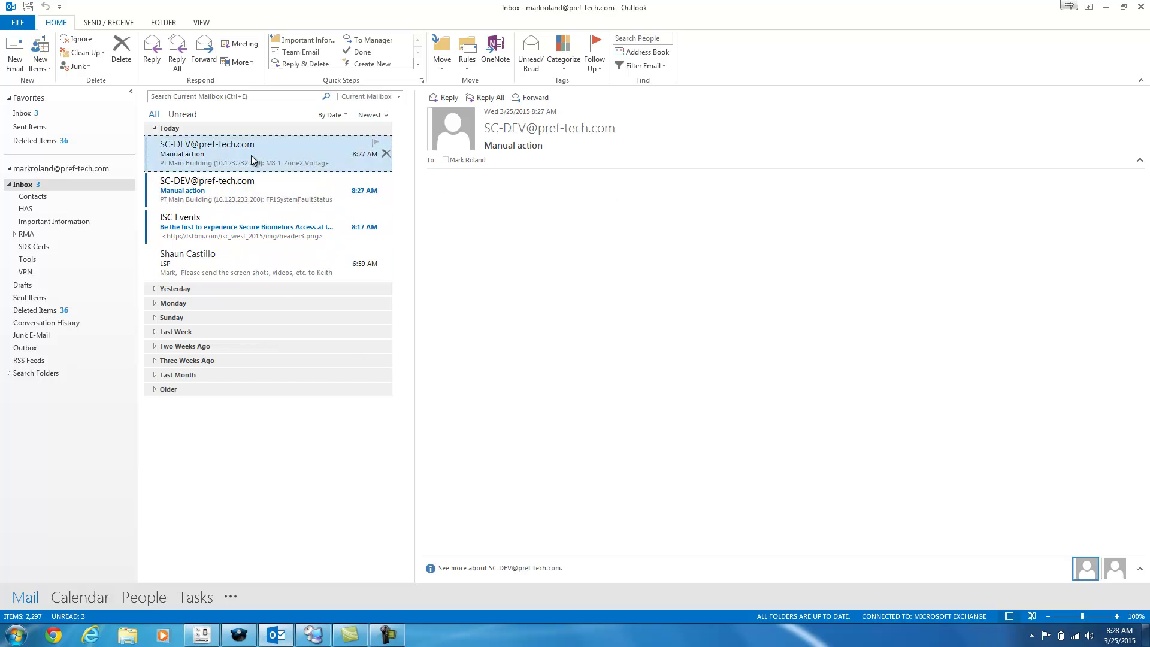
{"action": "left_click", "coordinate": [274, 167]}
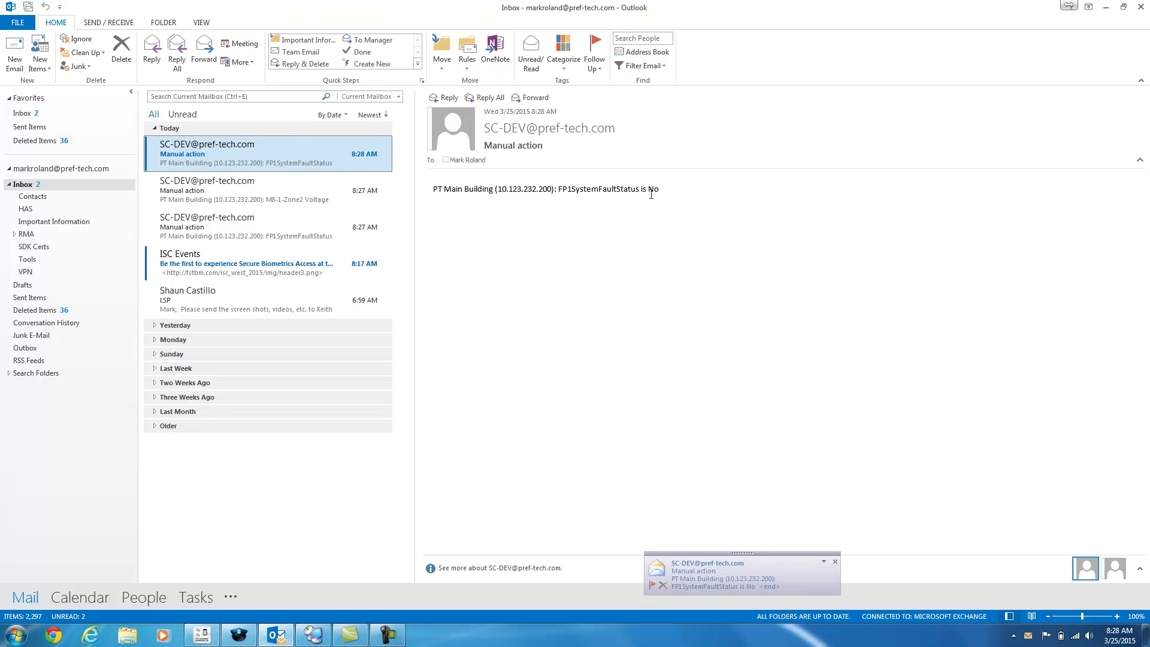
{"action": "left_click", "coordinate": [1106, 7]}
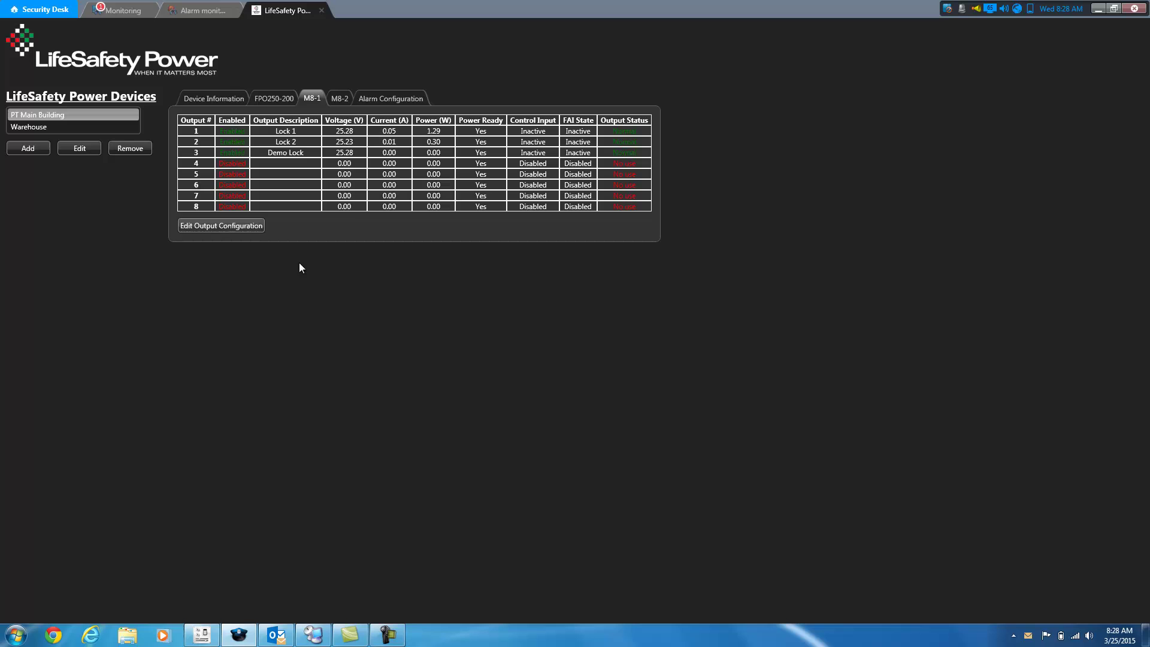
Show PT Main Building's Alarm Configuration, listing each fault's mapped LSP custom action.
{"action": "left_click", "coordinate": [386, 97]}
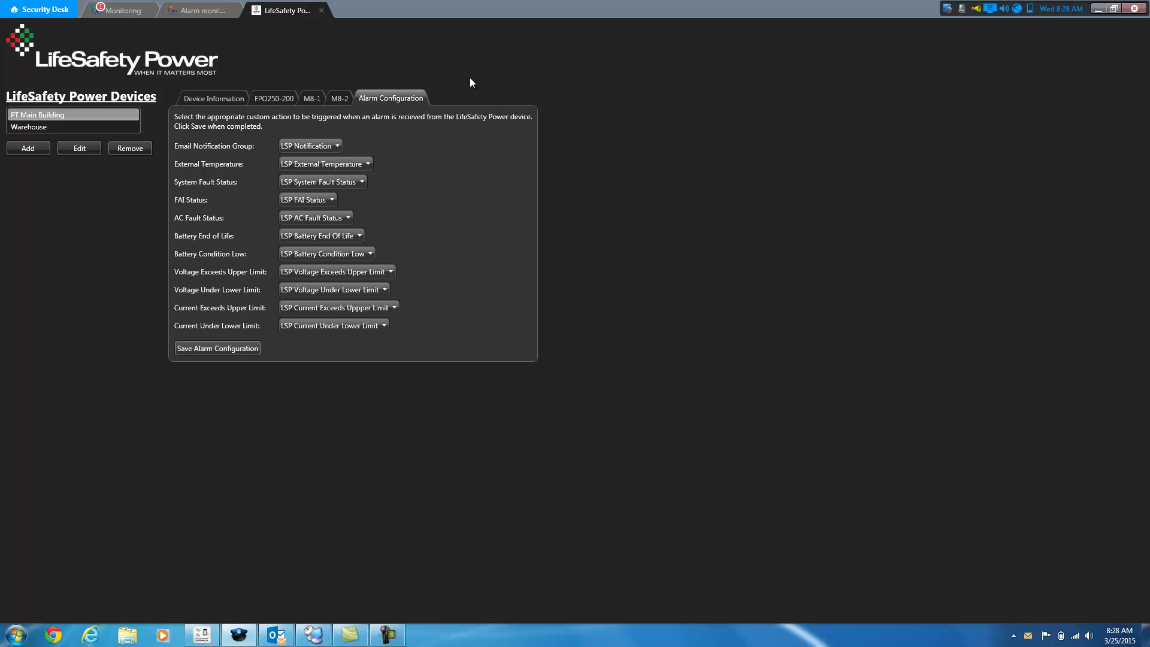
In Config Tool, show General settings' Custom events list with the ten LSP events.
{"action": "left_click", "coordinate": [201, 635]}
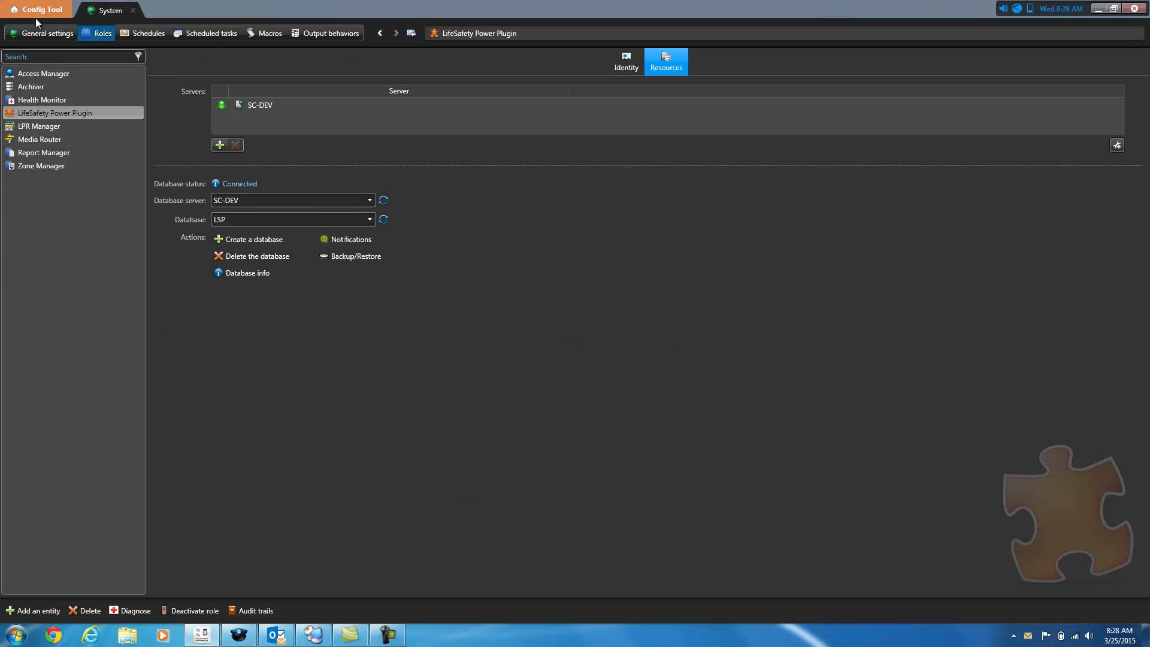
{"action": "left_click", "coordinate": [39, 35]}
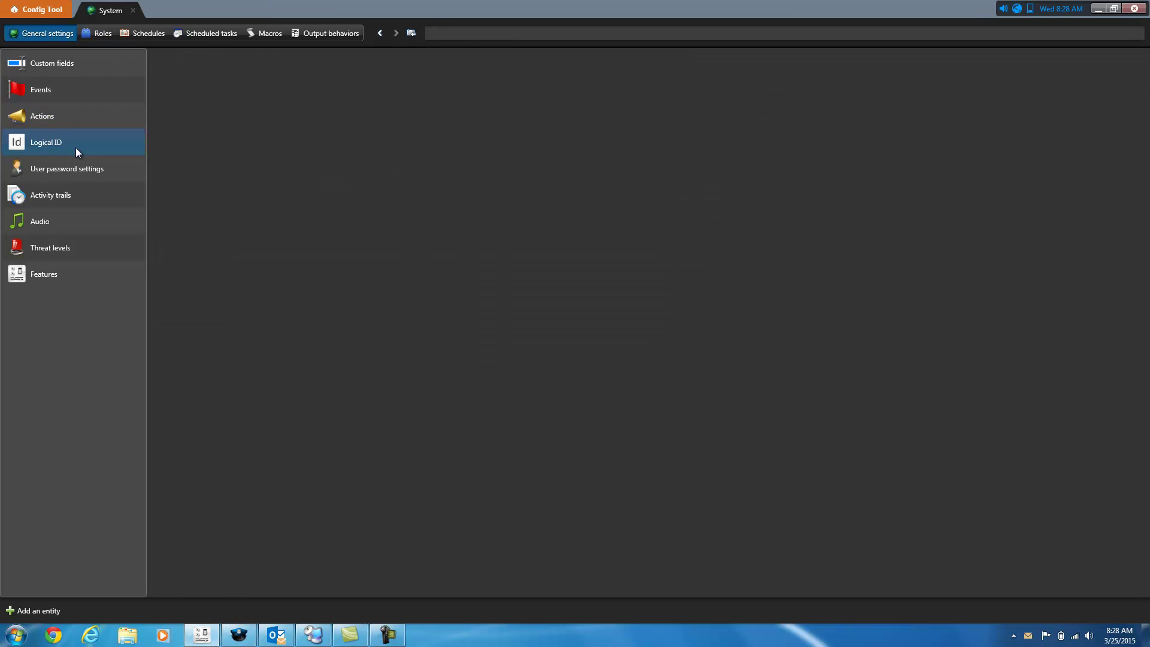
{"action": "left_click", "coordinate": [66, 96]}
{"action": "left_click", "coordinate": [674, 62]}
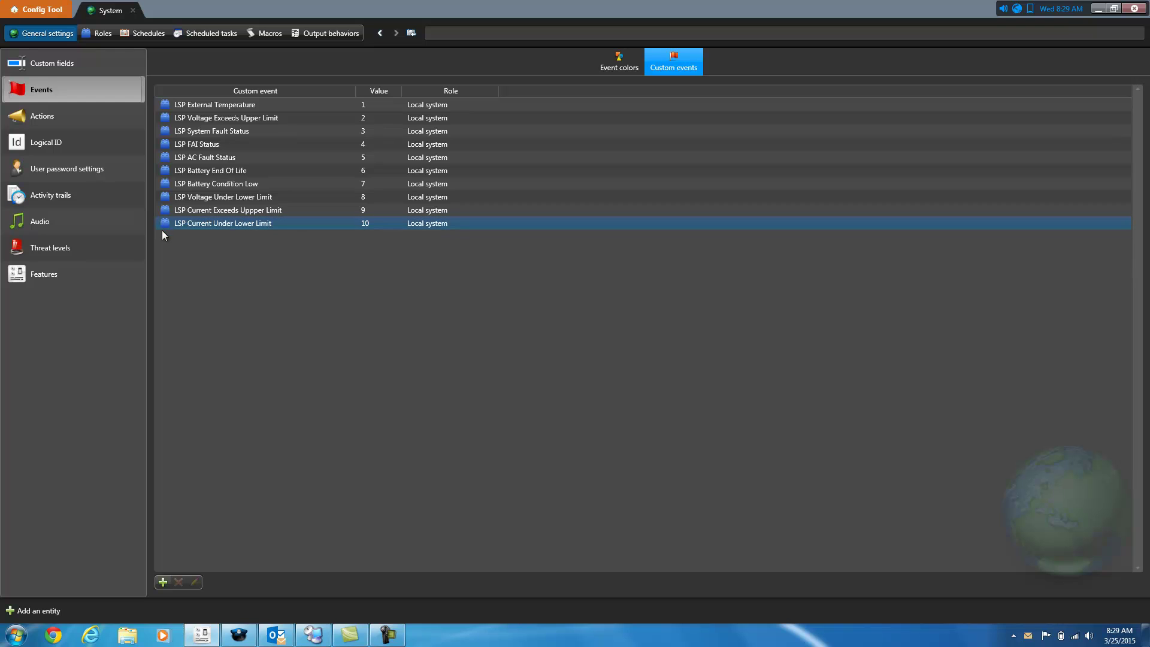
Start a new event-to-action for Role LifeSafety Power Plugin's LSP FAI Status event.
{"action": "left_click", "coordinate": [76, 116]}
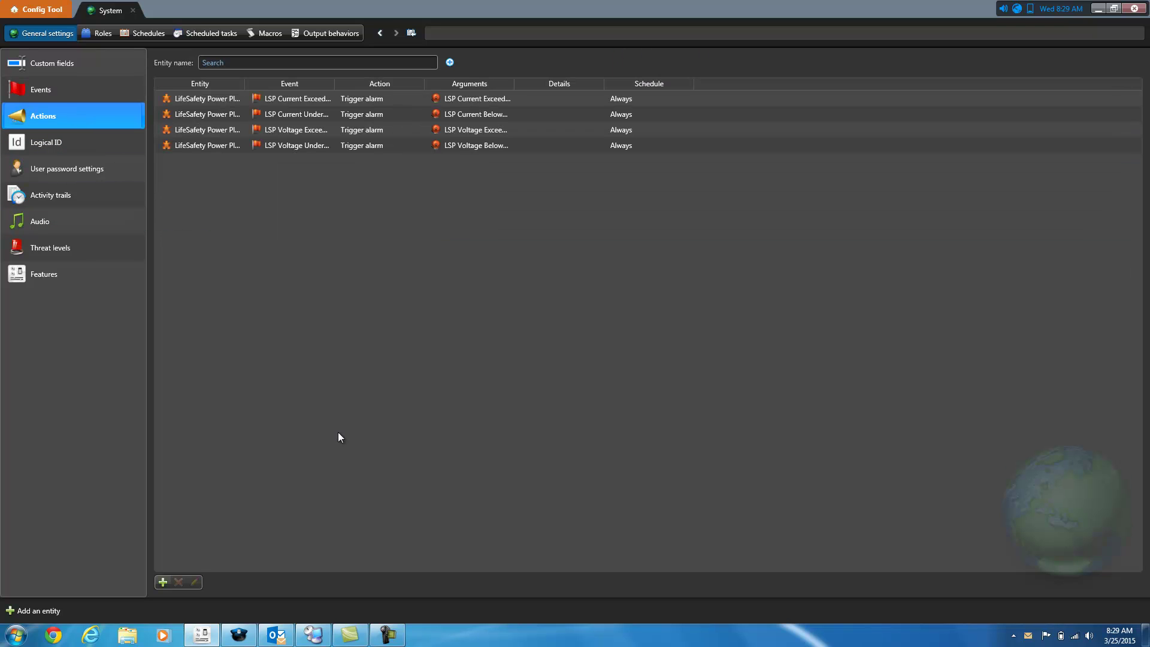
{"action": "left_click", "coordinate": [163, 583]}
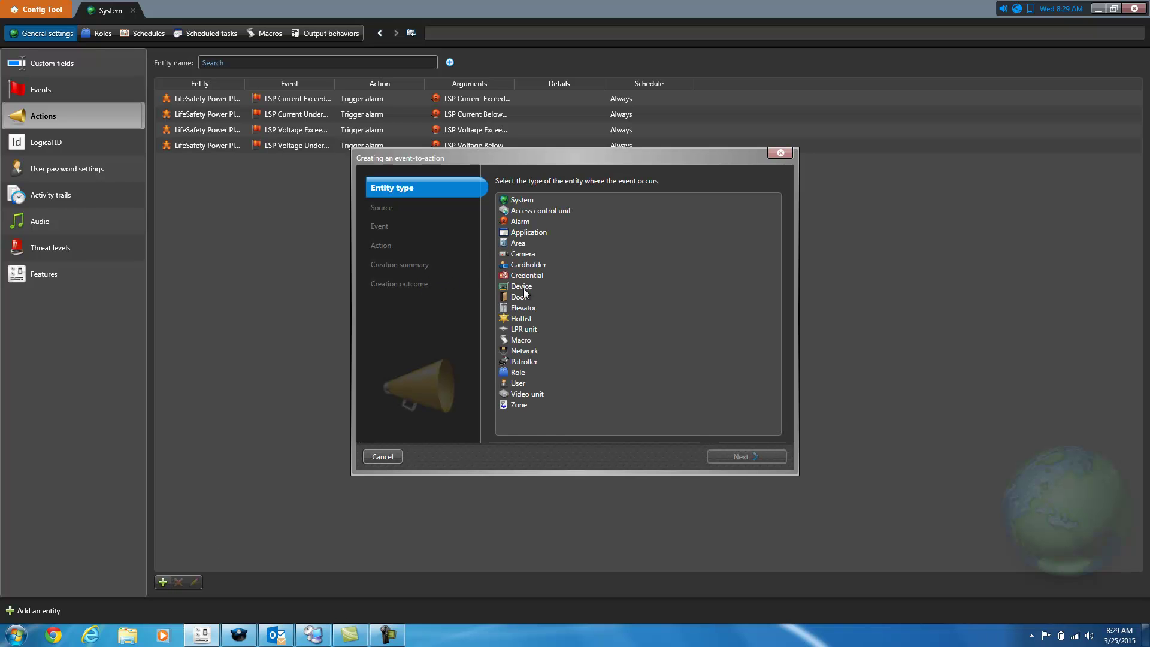
{"action": "left_click", "coordinate": [519, 372]}
{"action": "left_click", "coordinate": [743, 457]}
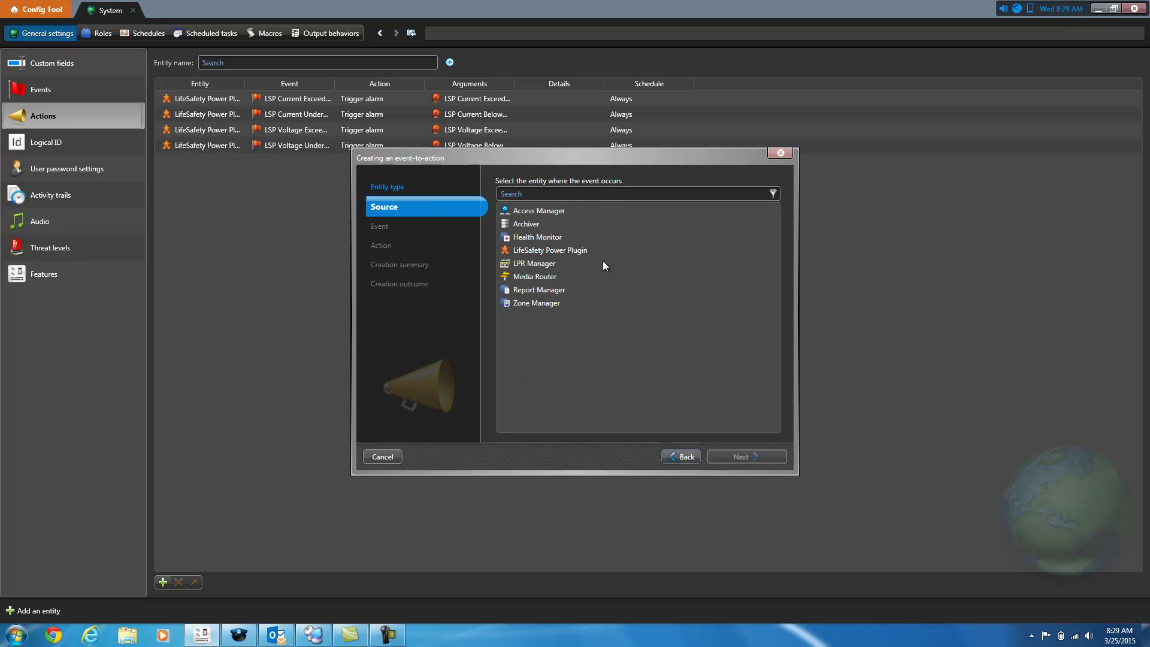
{"action": "left_click", "coordinate": [526, 250]}
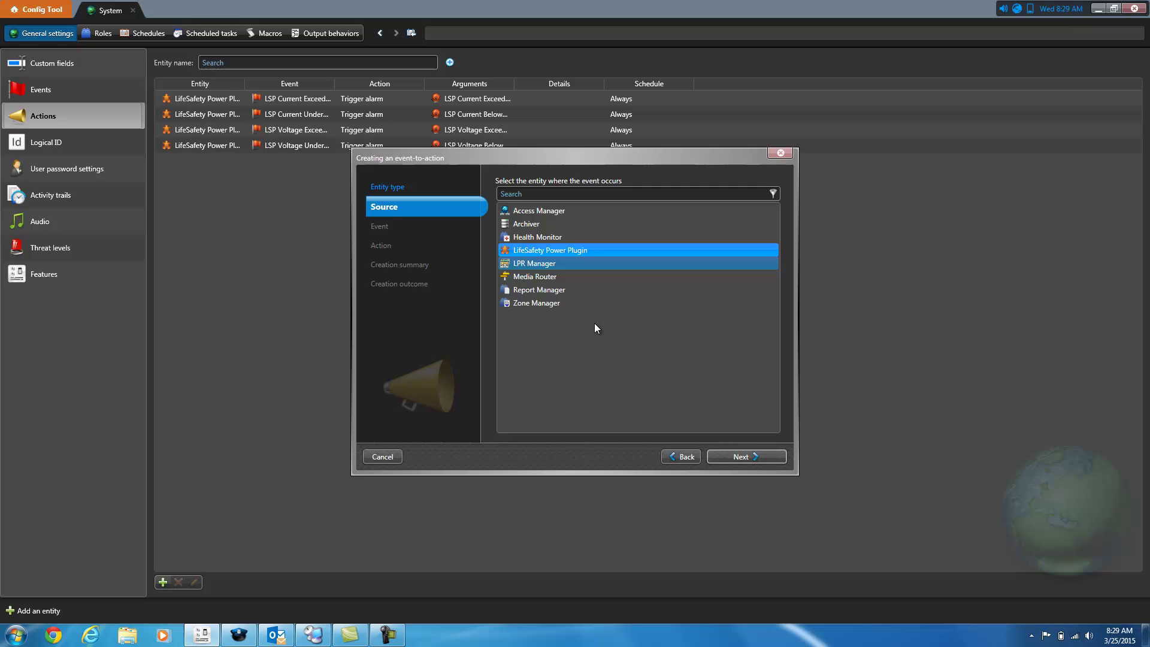
{"action": "left_click", "coordinate": [743, 456]}
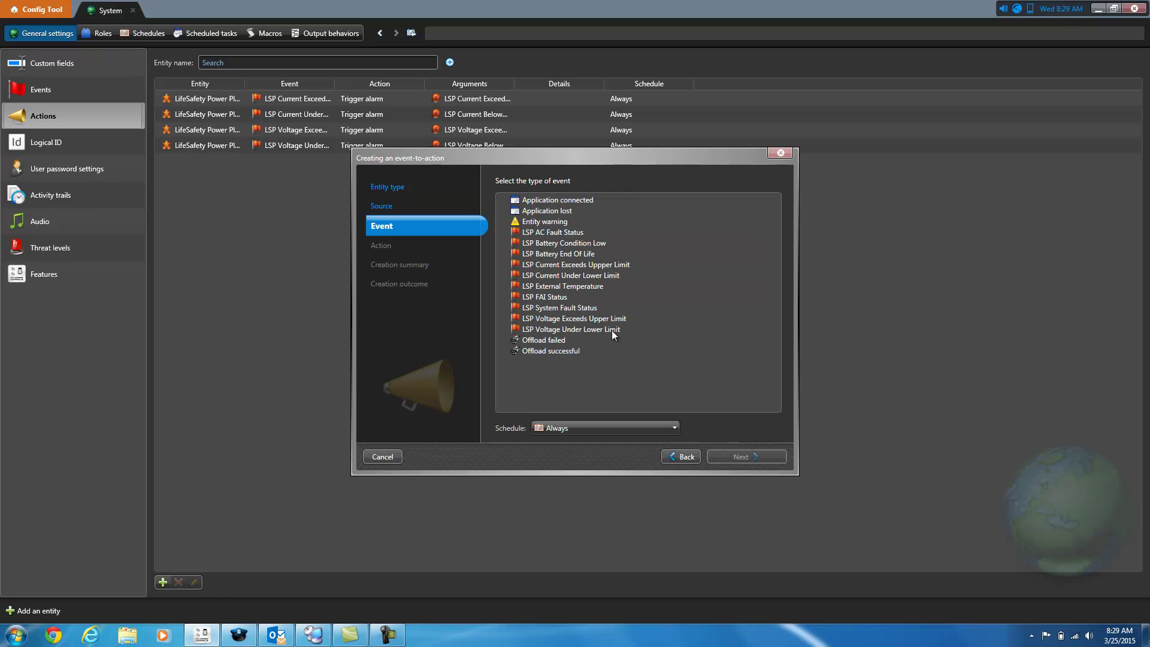
{"action": "left_click", "coordinate": [553, 298]}
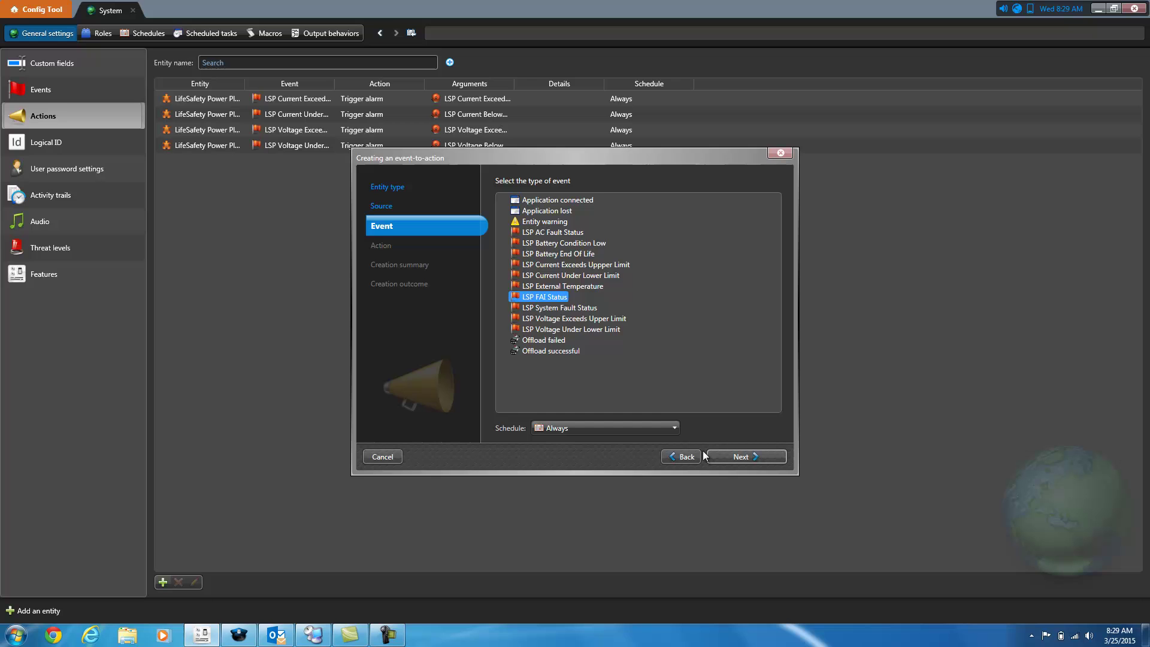
{"action": "left_click", "coordinate": [759, 457]}
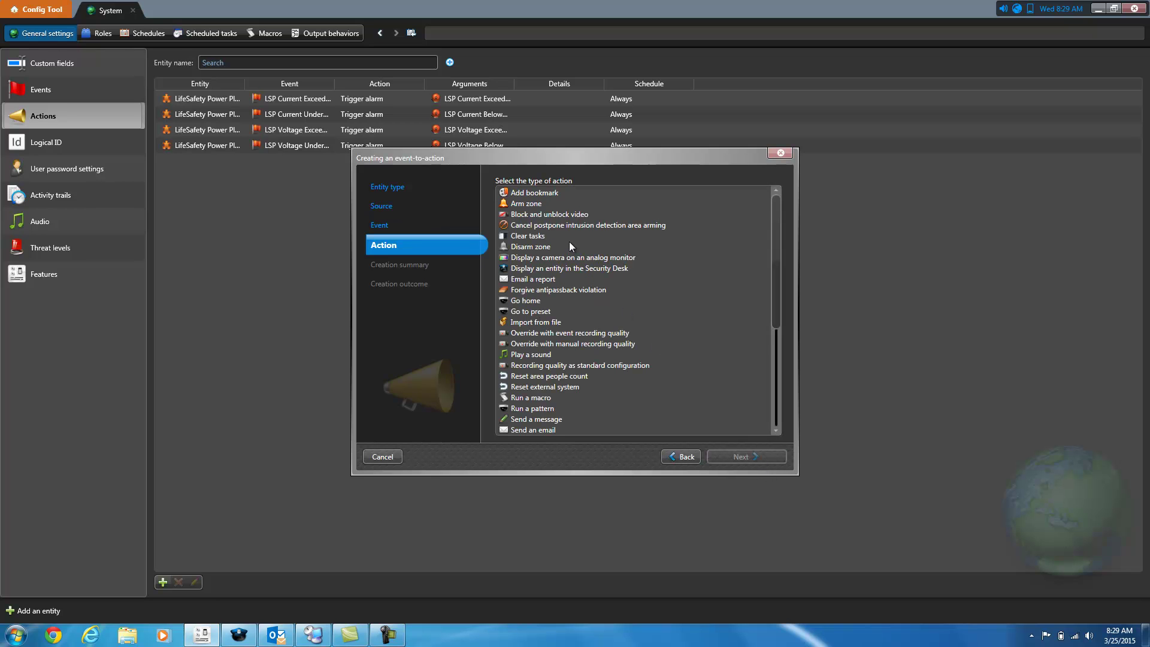
Browse the available actions and cancel, then read the M8-1-Zone2 voltage alert email in Outlook.
{"action": "scroll", "coordinate": [585, 380], "scroll_direction": "down", "scroll_amount": 1}
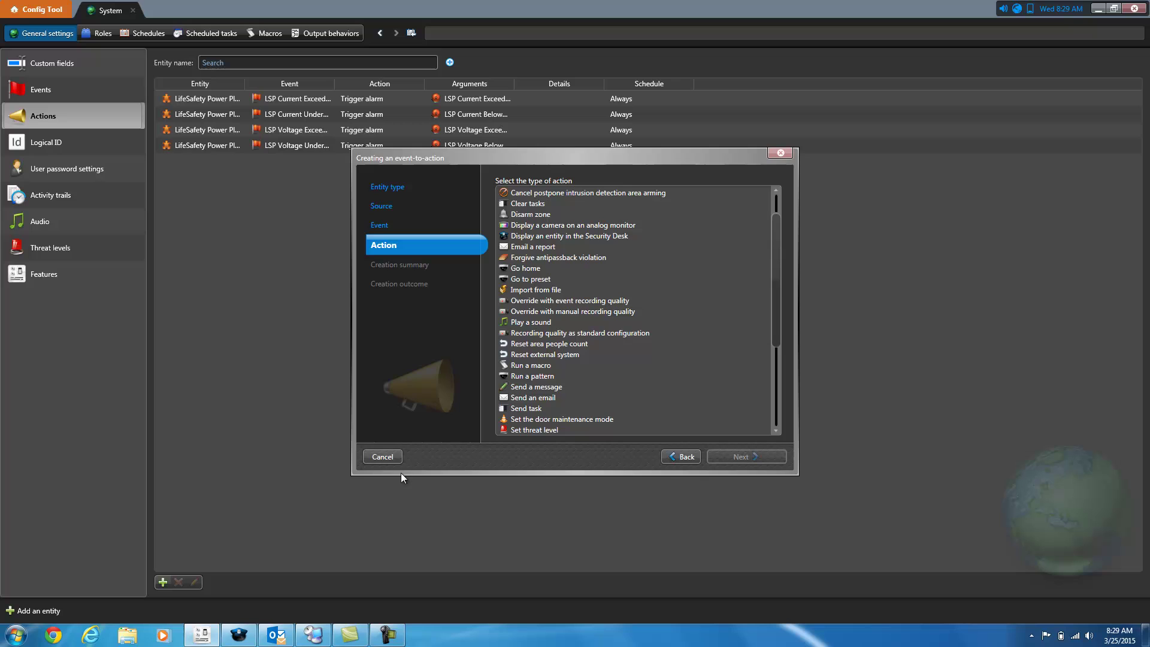
{"action": "left_click", "coordinate": [384, 457]}
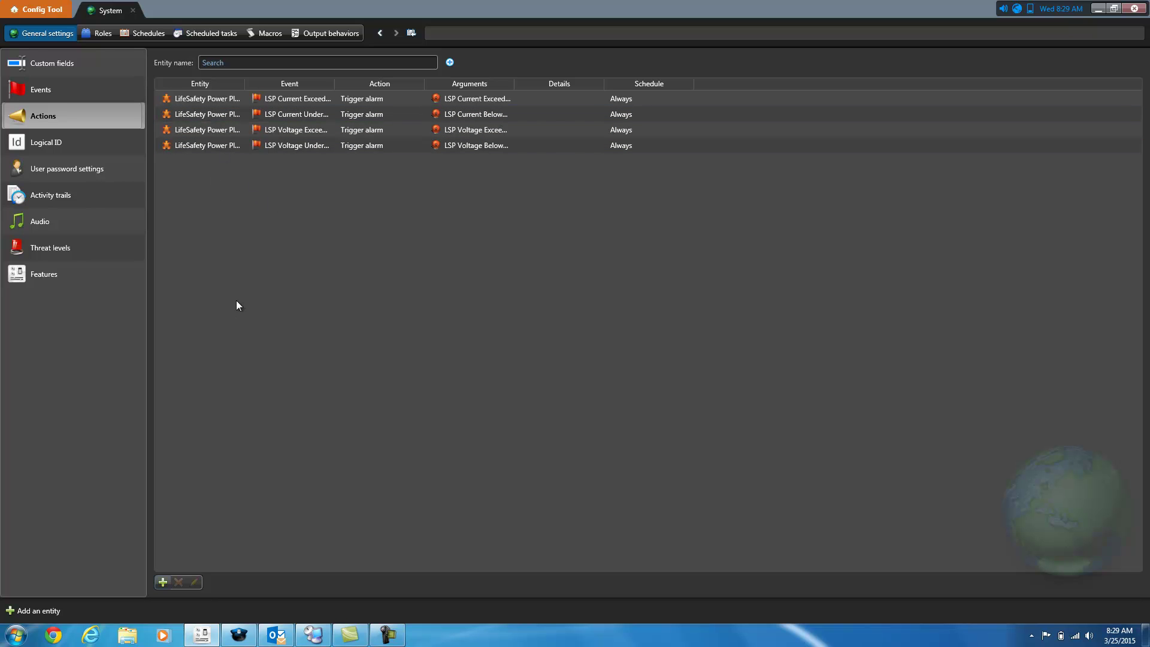
{"action": "left_click", "coordinate": [277, 635]}
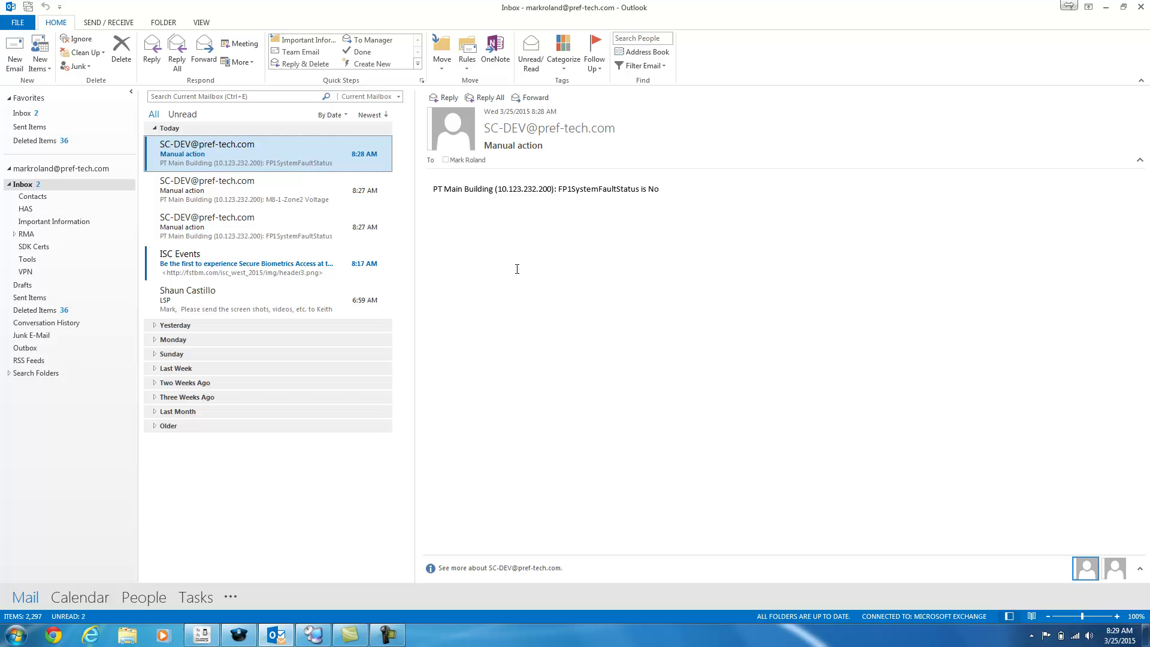
{"action": "left_click", "coordinate": [285, 196]}
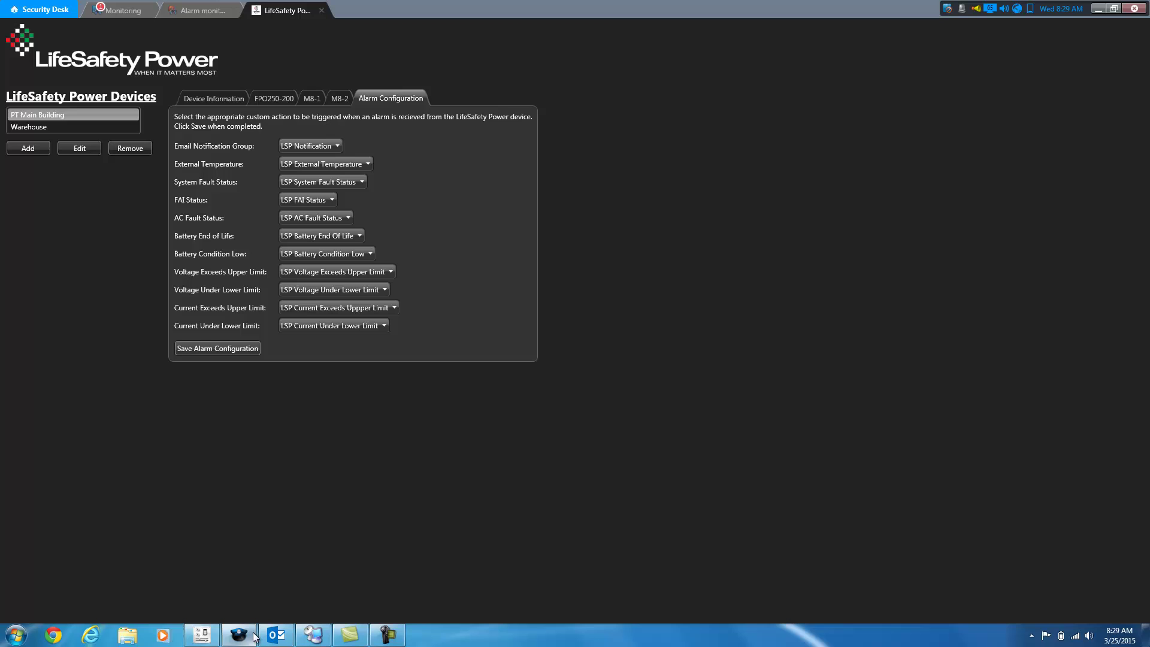
Back in Security Desk, view the M8-2 output table, then return to M8-1's table.
{"action": "left_click", "coordinate": [239, 635]}
{"action": "left_click", "coordinate": [345, 100]}
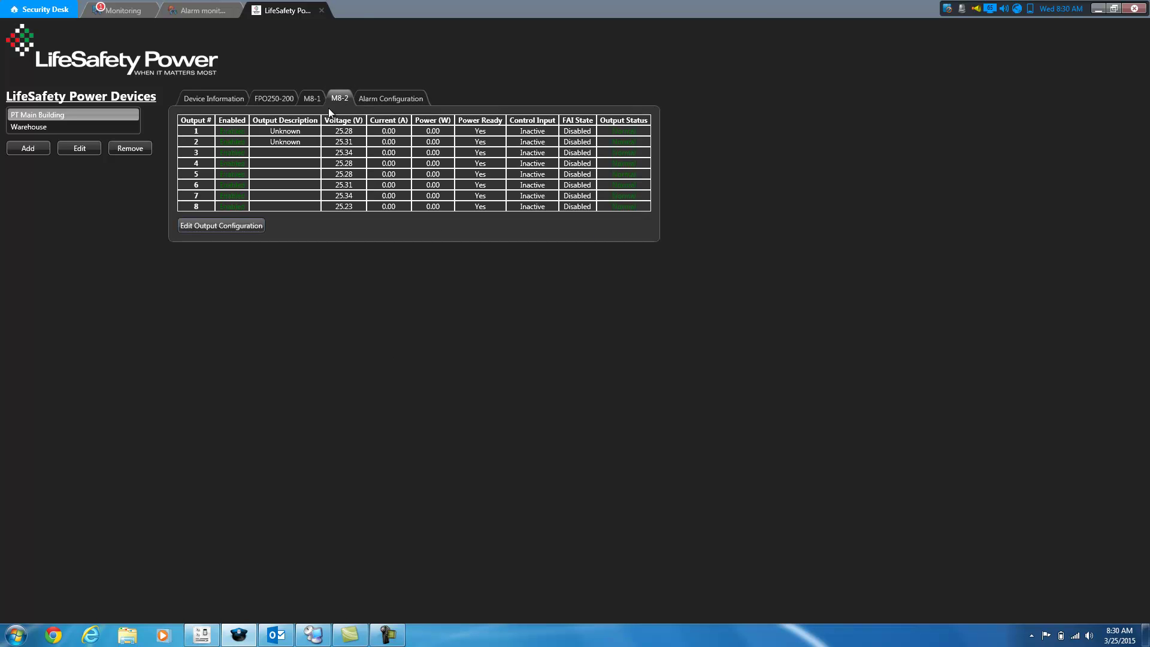
{"action": "left_click", "coordinate": [315, 102]}
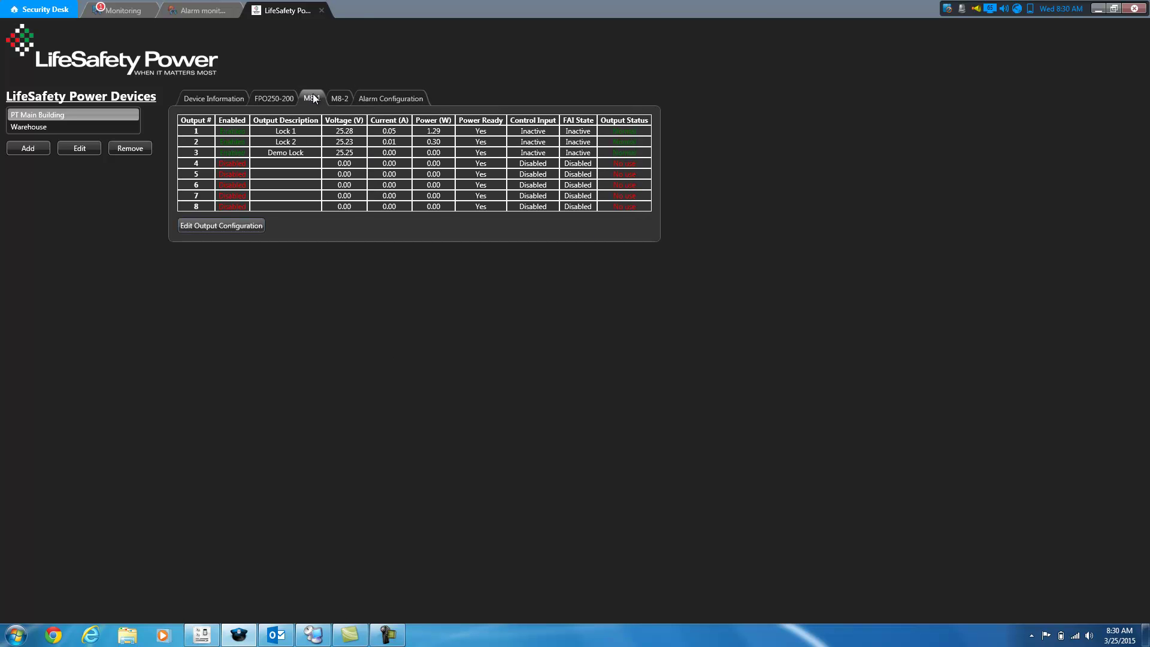